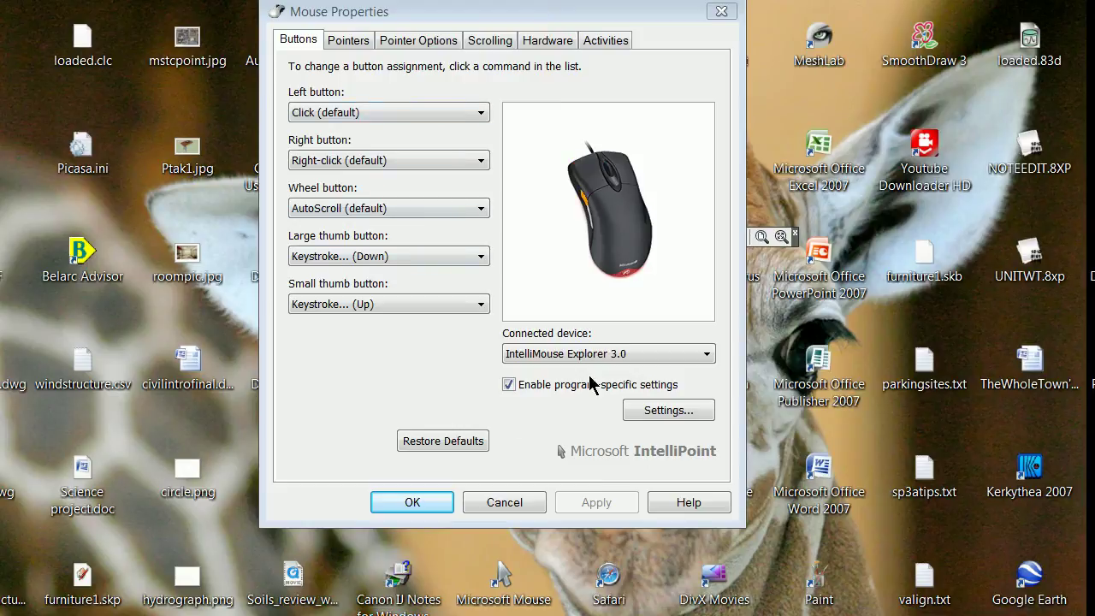
# Open the macro "first" assigned to the small thumb button in AutoCAD's program-specific mouse settings for editing
pyautogui.click(651, 412)
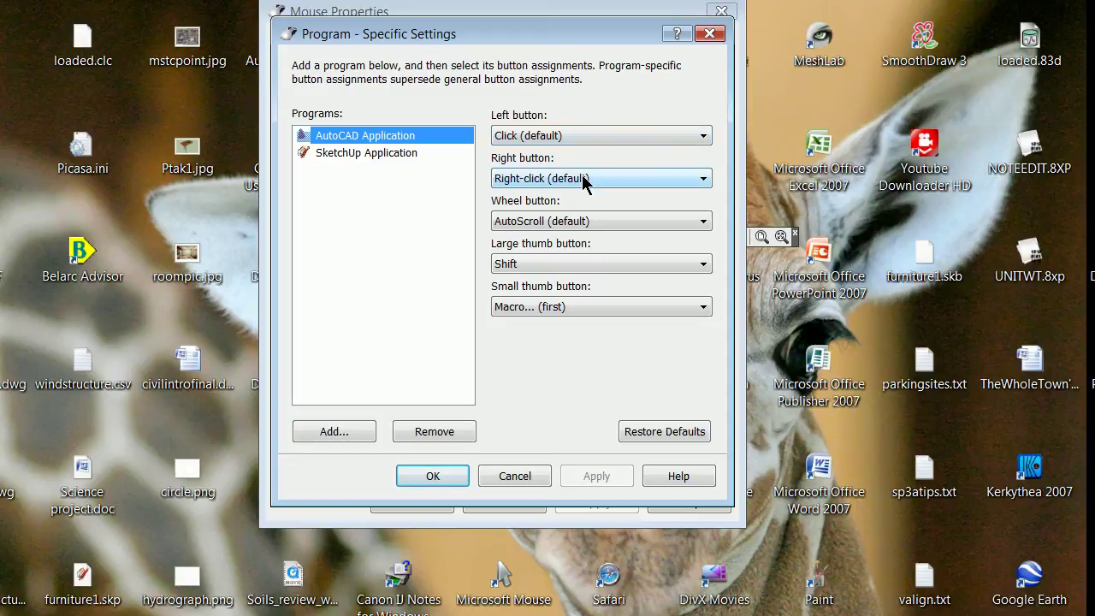
pyautogui.click(578, 224)
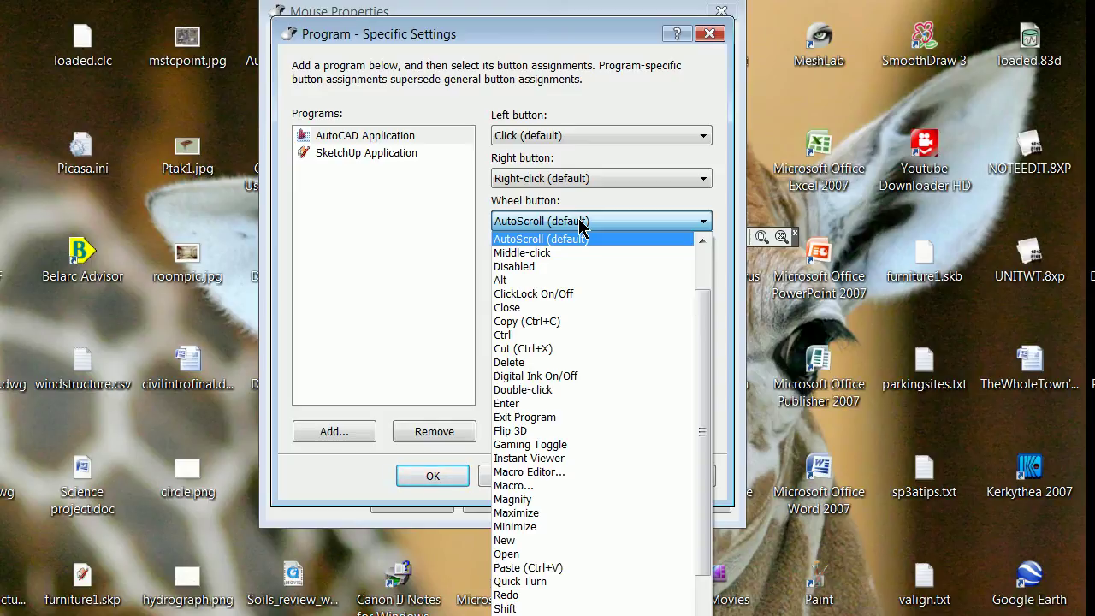
pyautogui.click(579, 221)
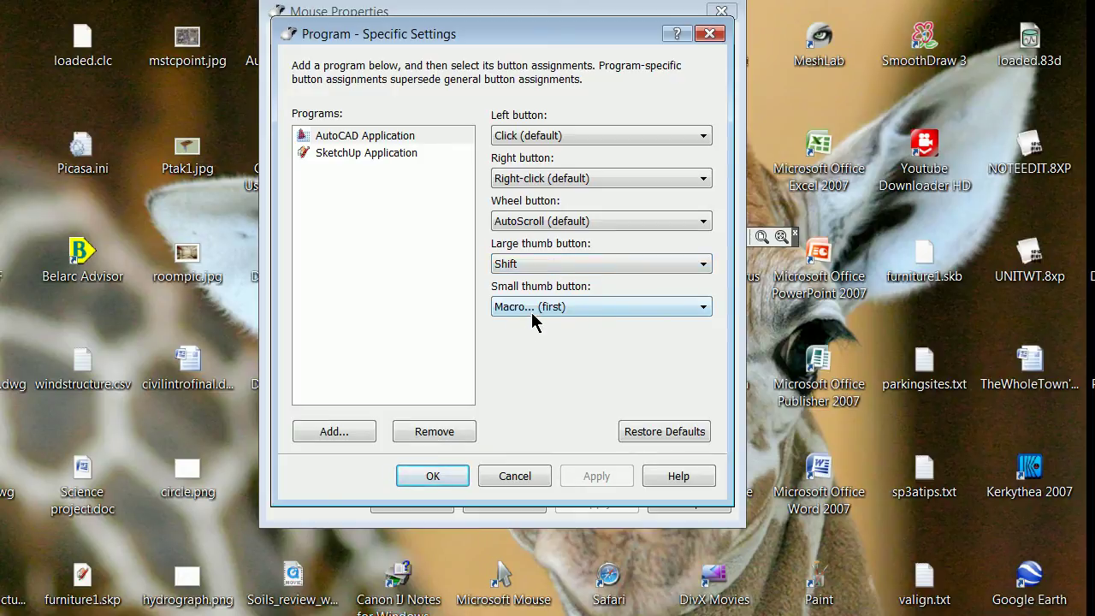
pyautogui.click(579, 307)
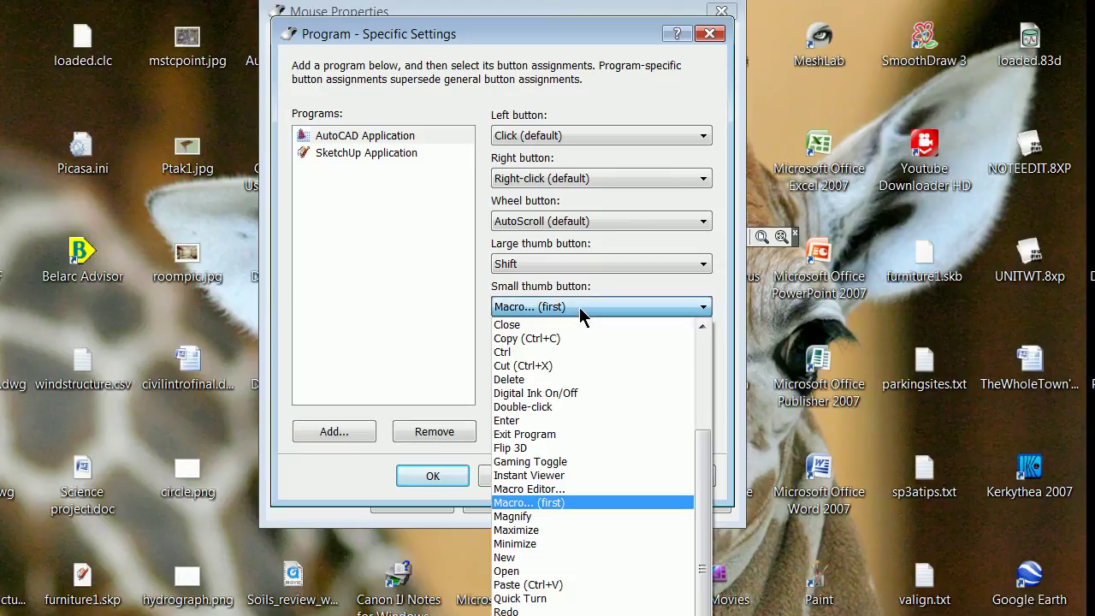
pyautogui.click(549, 500)
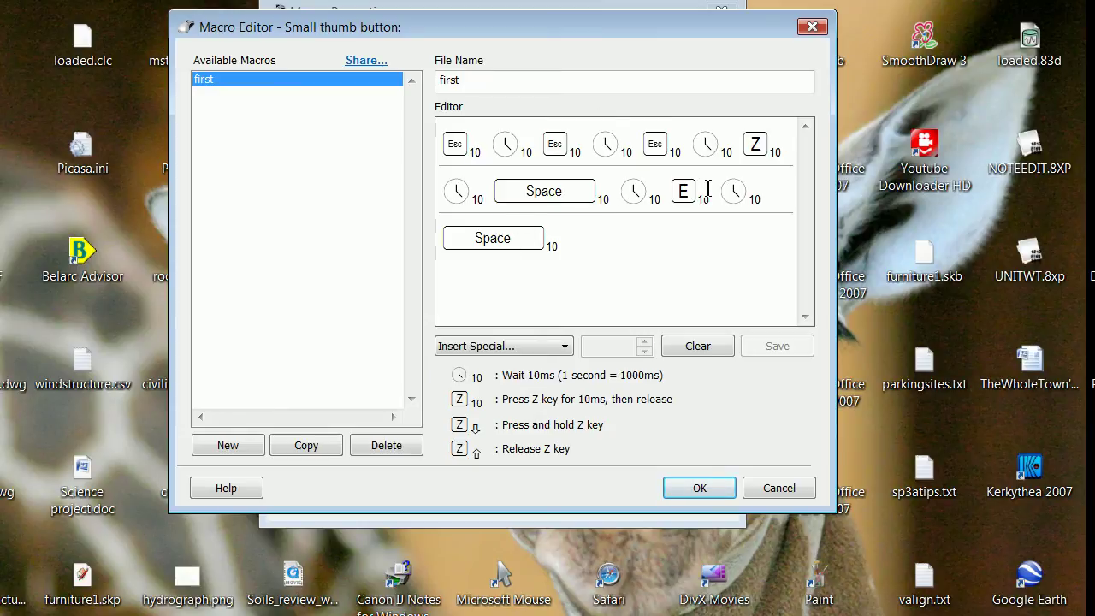
# Append the keystrokes Z, Space, period, 8 and X to the macro "first" and accept all the mouse settings
pyautogui.click(579, 243)
pyautogui.press('z')
pyautogui.press('space')
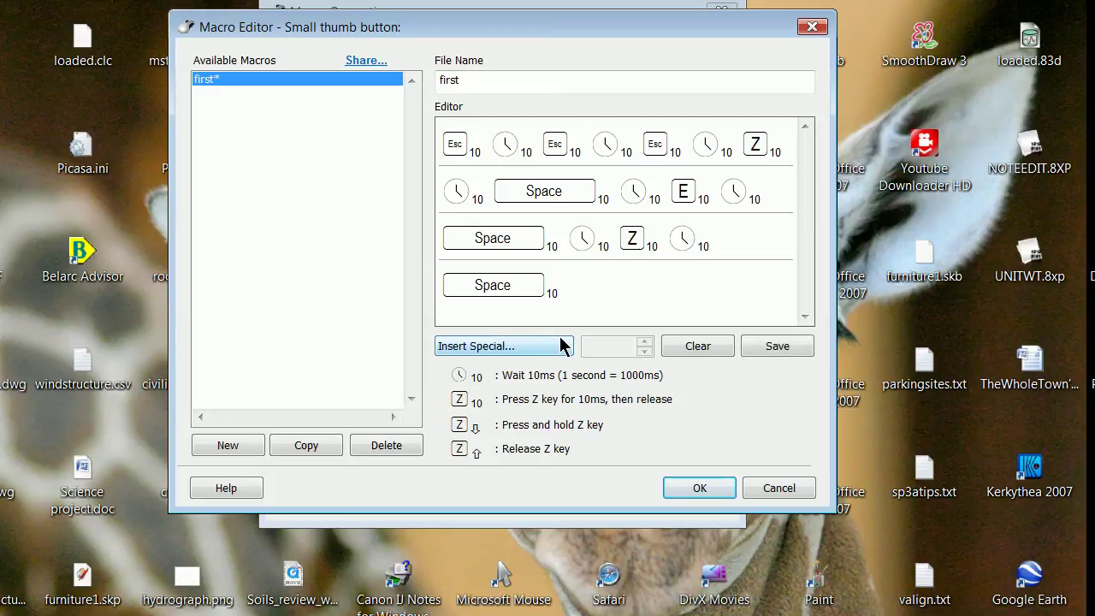
pyautogui.press('.')
pyautogui.press('8')
pyautogui.press('x')
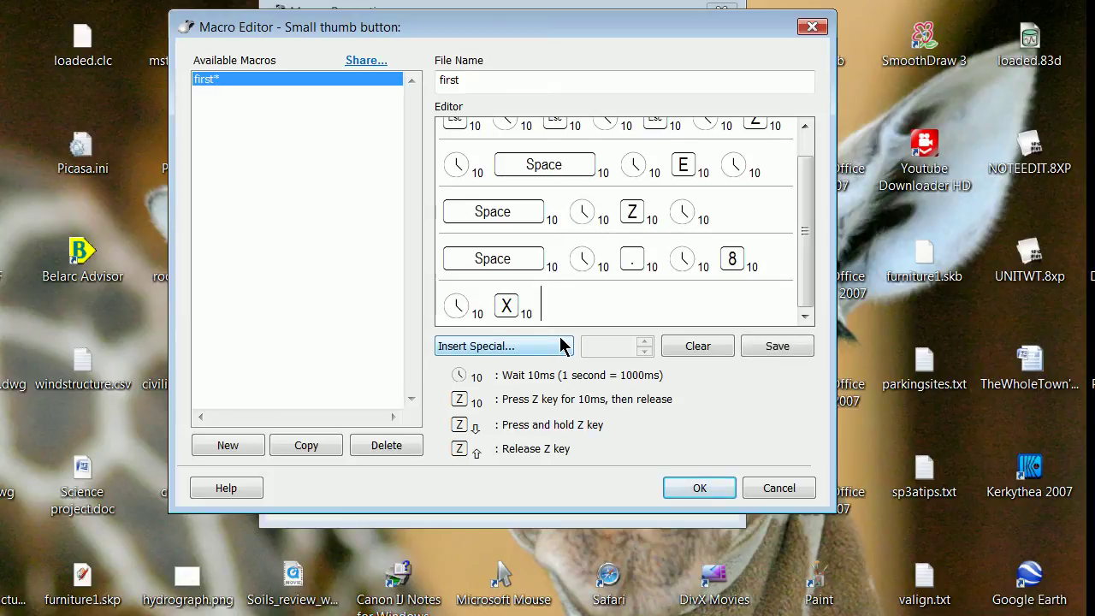
pyautogui.click(693, 488)
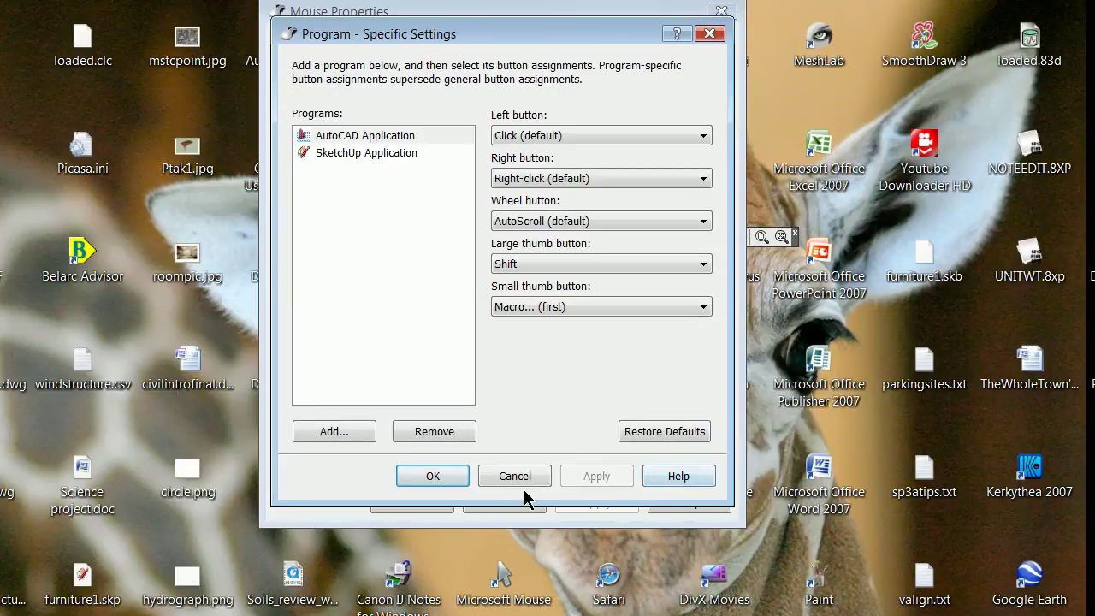
pyautogui.click(432, 476)
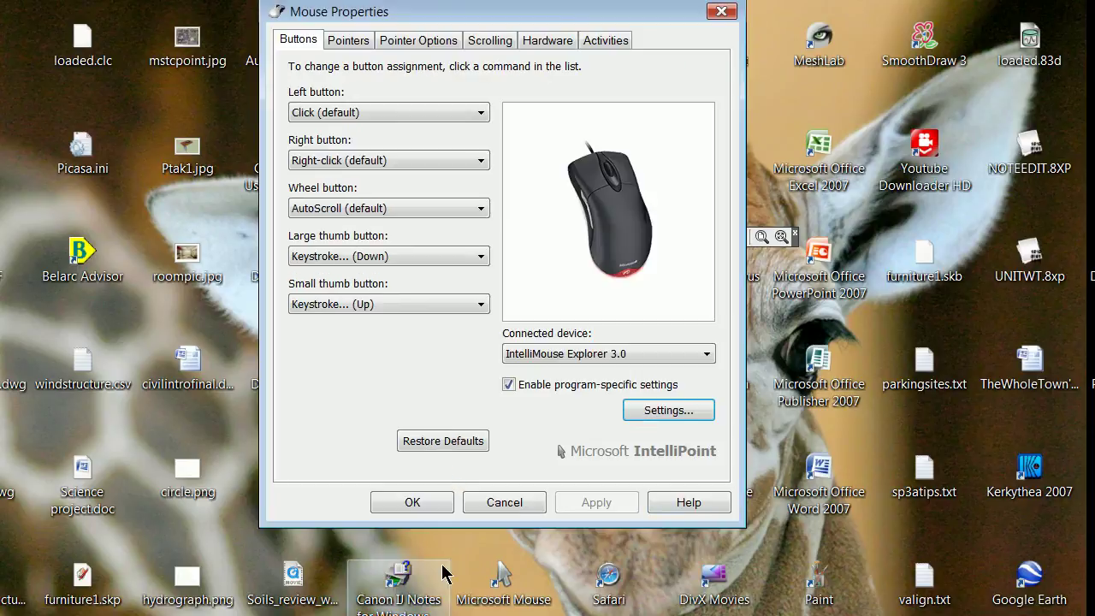
pyautogui.click(433, 509)
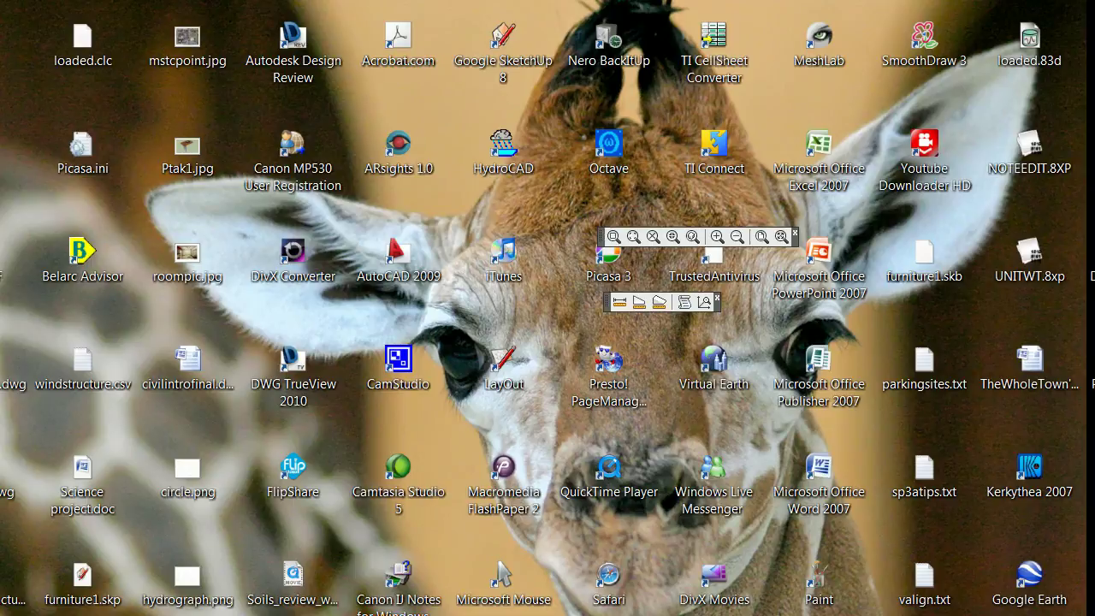
# Switch to AutoCAD and draw three connected orthogonal lines forming a wide U shape open at the top
pyautogui.hotkey('alt', 'Tab')
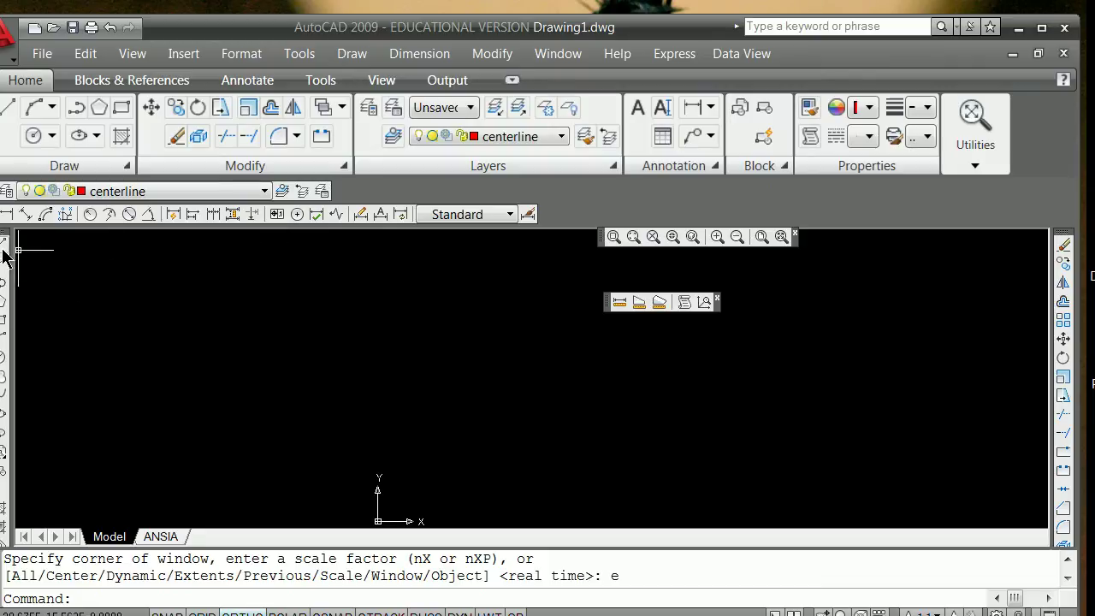
pyautogui.click(4, 244)
pyautogui.click(372, 257)
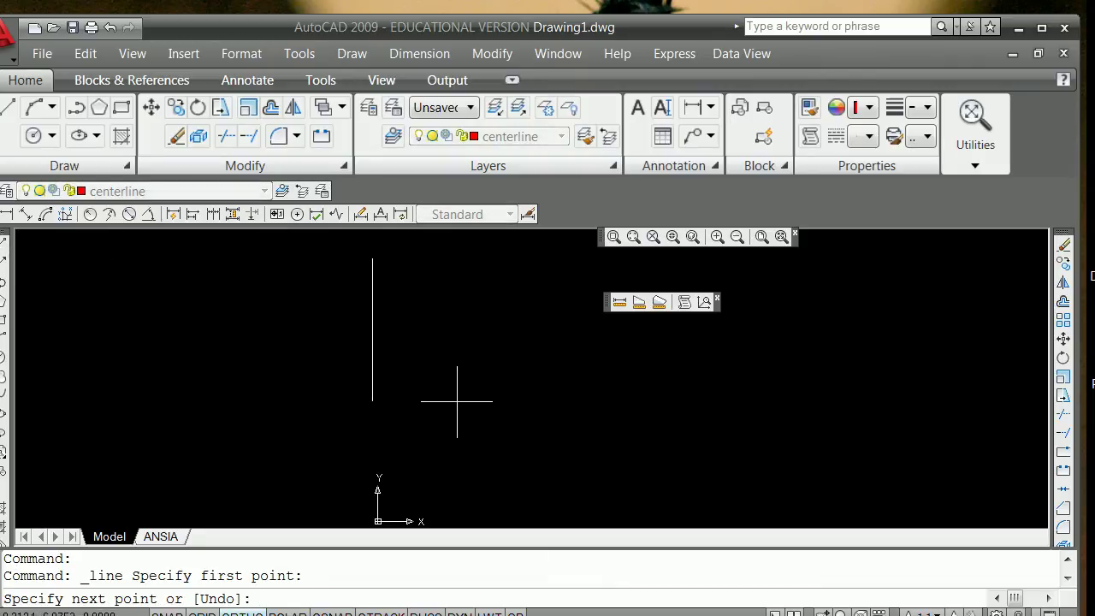
pyautogui.click(522, 466)
pyautogui.click(847, 453)
pyautogui.click(874, 282)
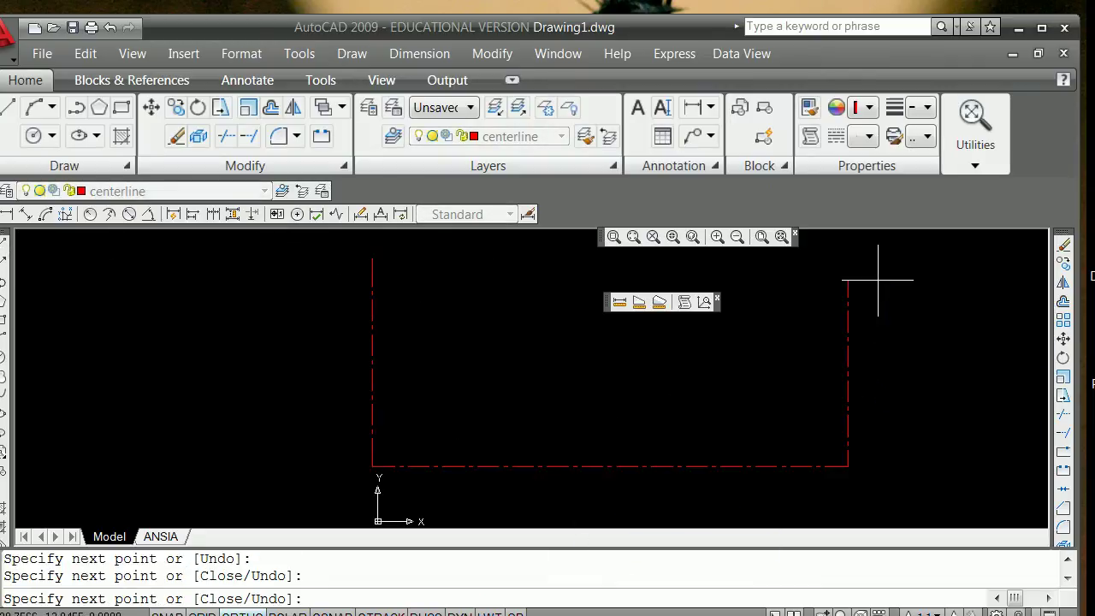
pyautogui.press('Return')
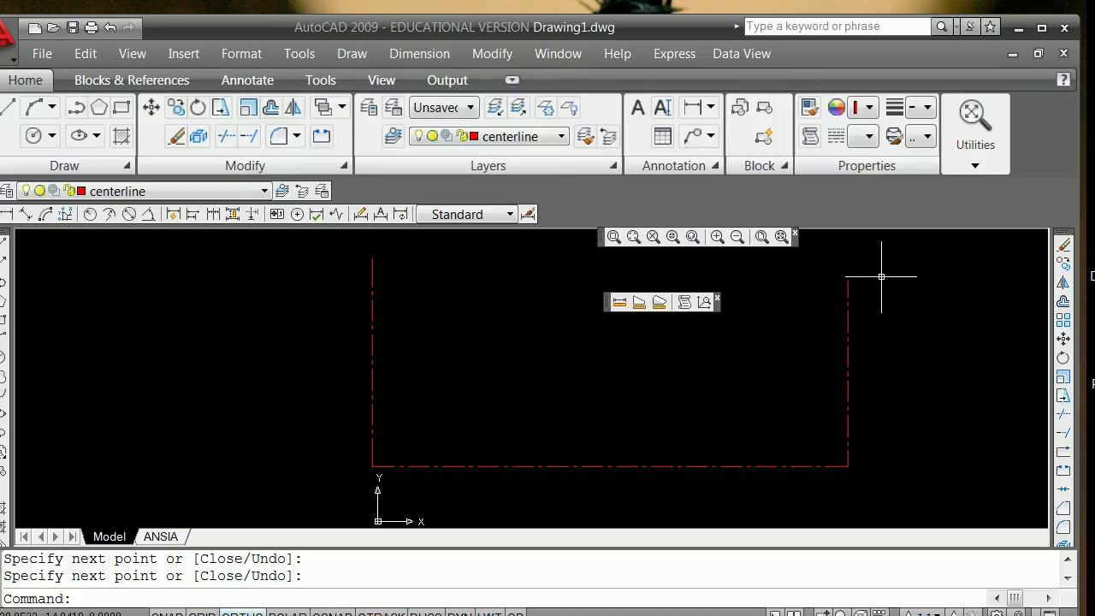
# Zoom the drawing out by a scale factor of .8x
pyautogui.write('z')
pyautogui.press('Return')
pyautogui.write('e')
pyautogui.press('BackSpace')
pyautogui.write('.8x')
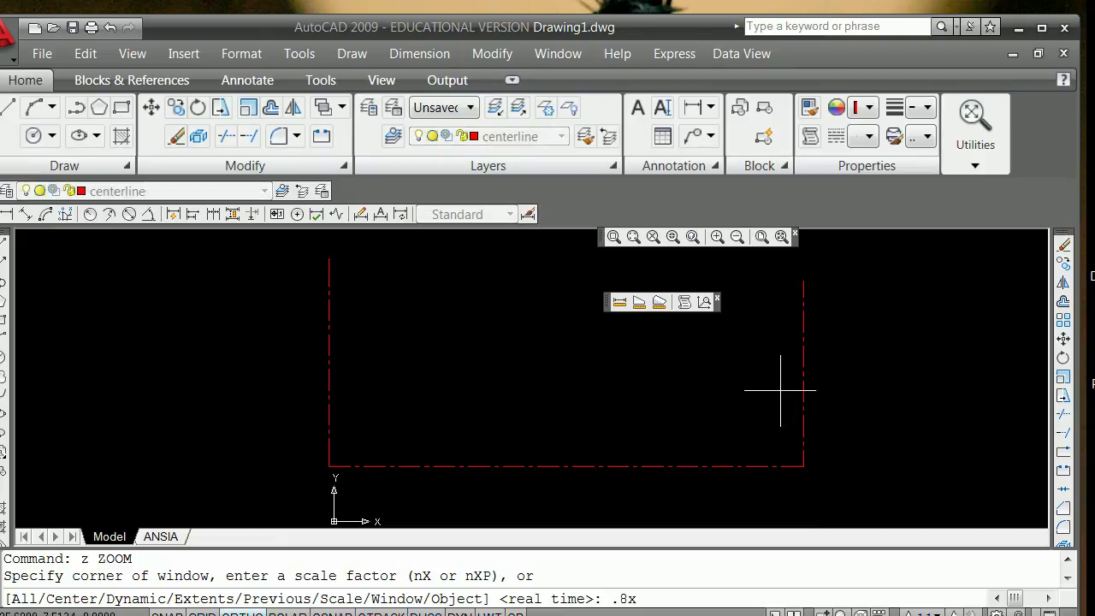
pyautogui.press('Return')
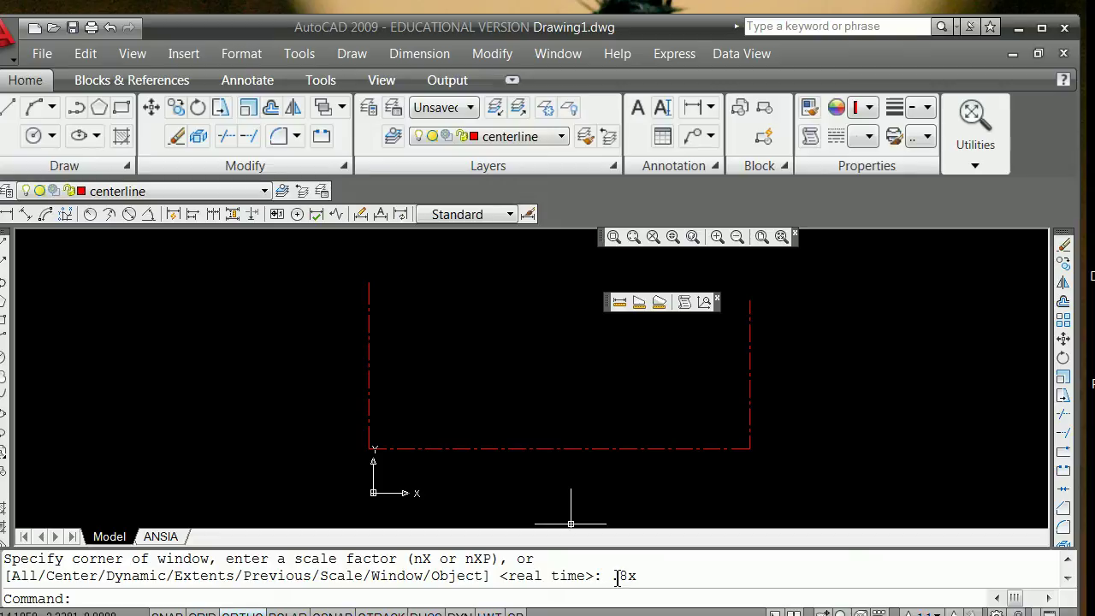
# Draw three connected lines rightward, downward and rightward, starting from the upper endpoint of the U's left side with an Endpoint snap
pyautogui.keyDown('shift'); pyautogui.rightClick(477, 395); pyautogui.keyUp('shift')
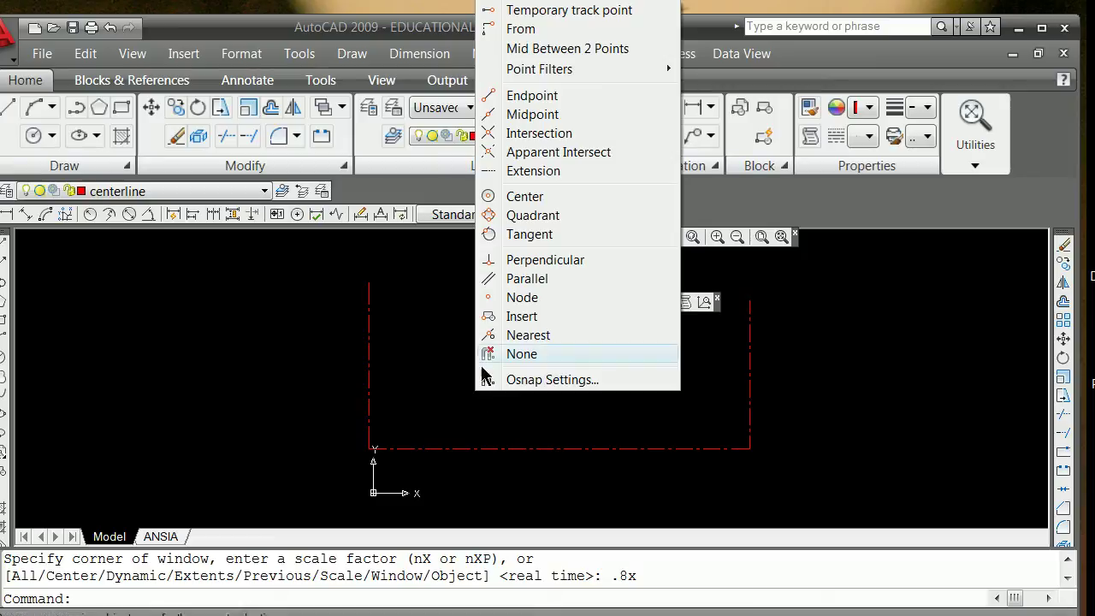
pyautogui.click(521, 96)
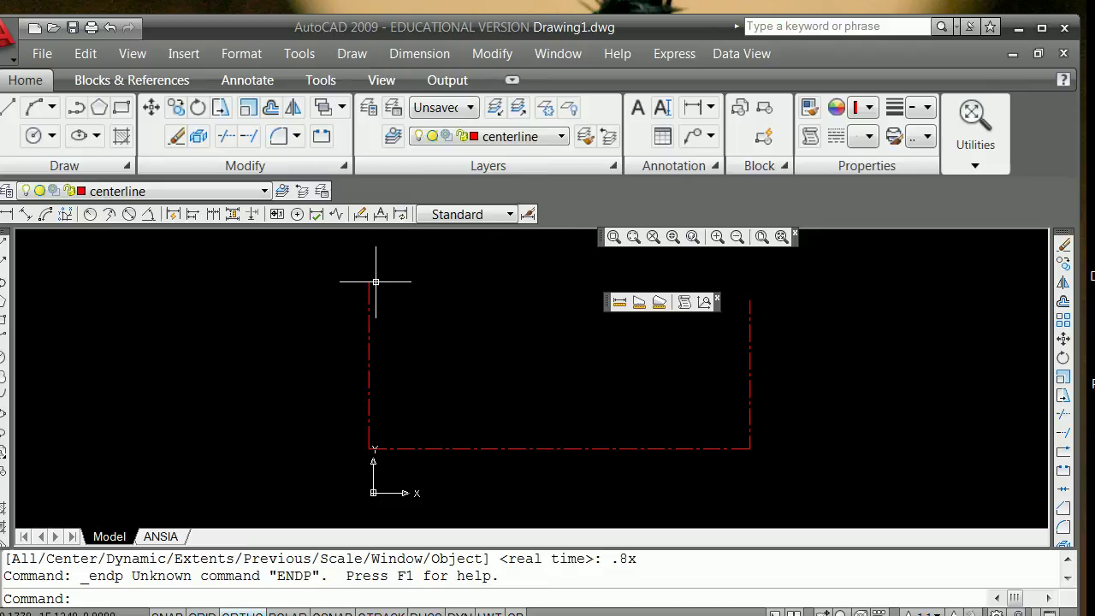
pyautogui.click(5, 244)
pyautogui.keyDown('shift'); pyautogui.rightClick(547, 265); pyautogui.keyUp('shift')
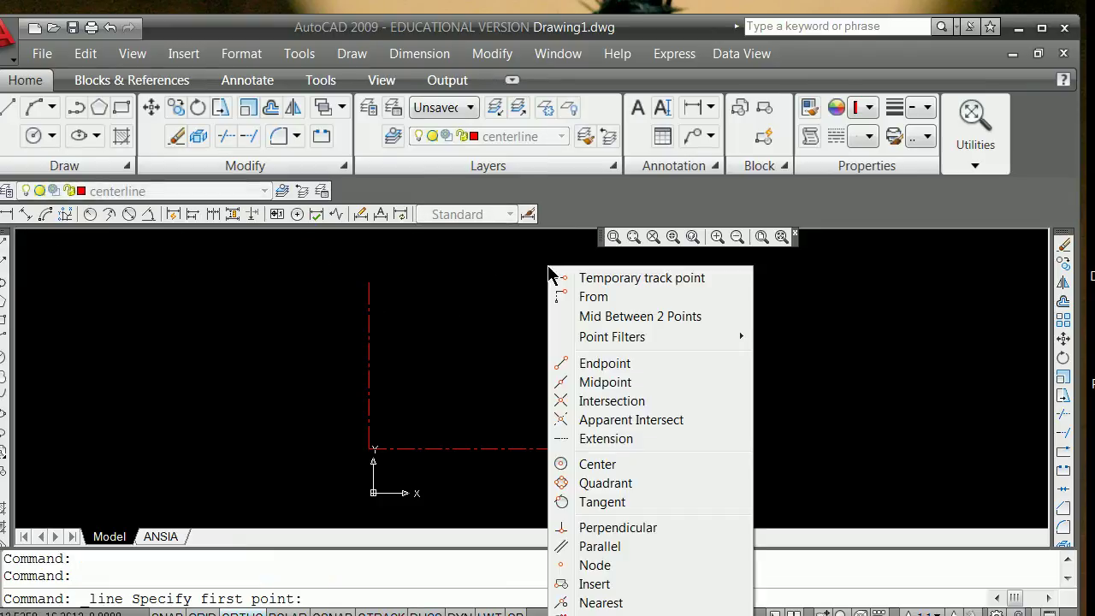
pyautogui.click(589, 363)
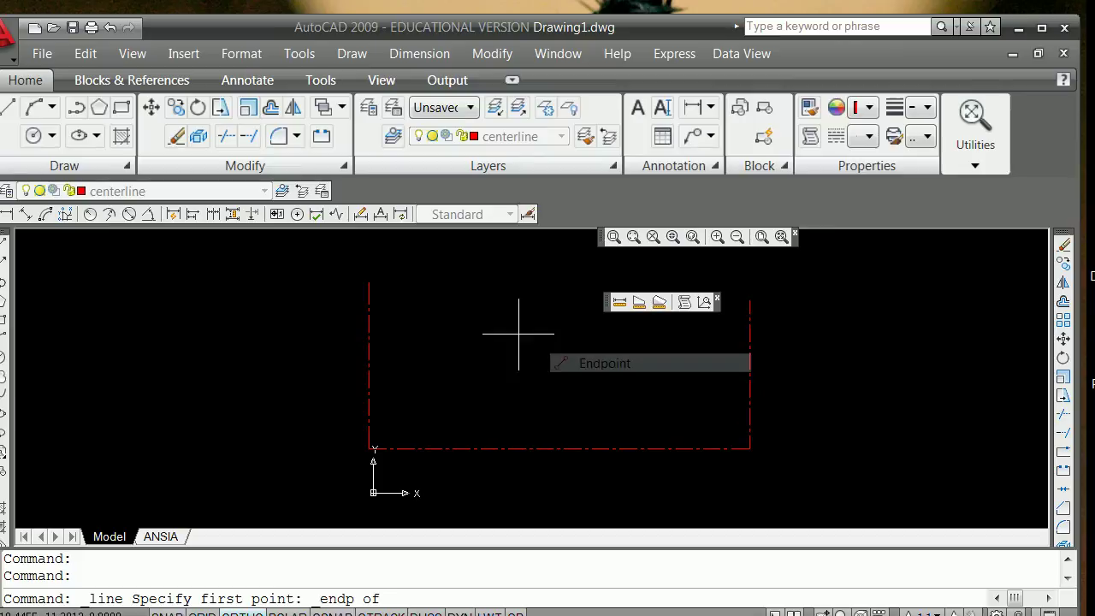
pyautogui.click(371, 282)
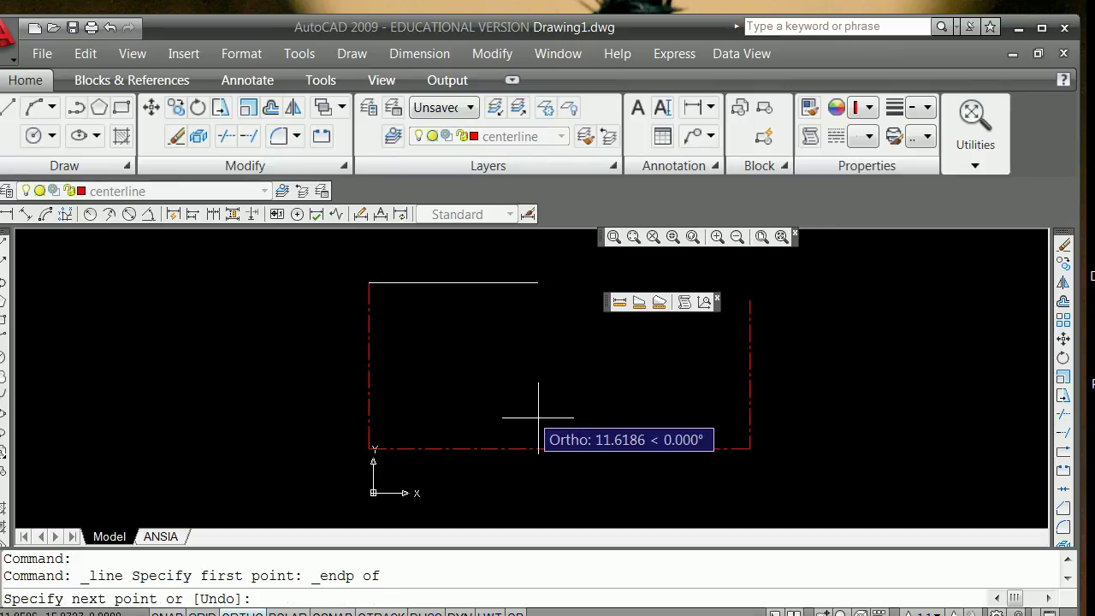
pyautogui.click(513, 359)
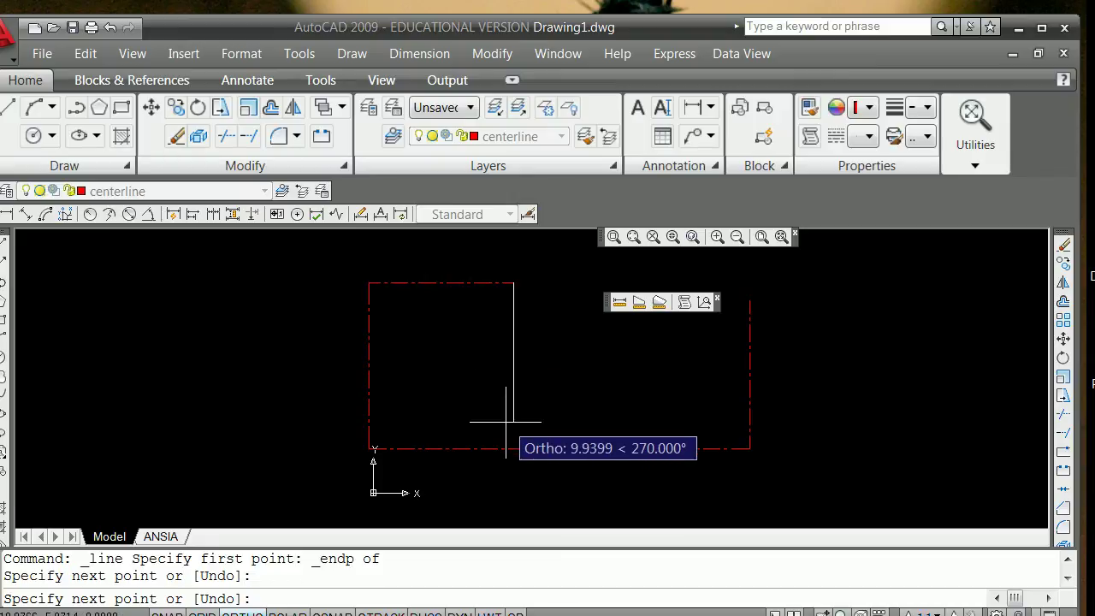
pyautogui.click(517, 372)
pyautogui.click(571, 372)
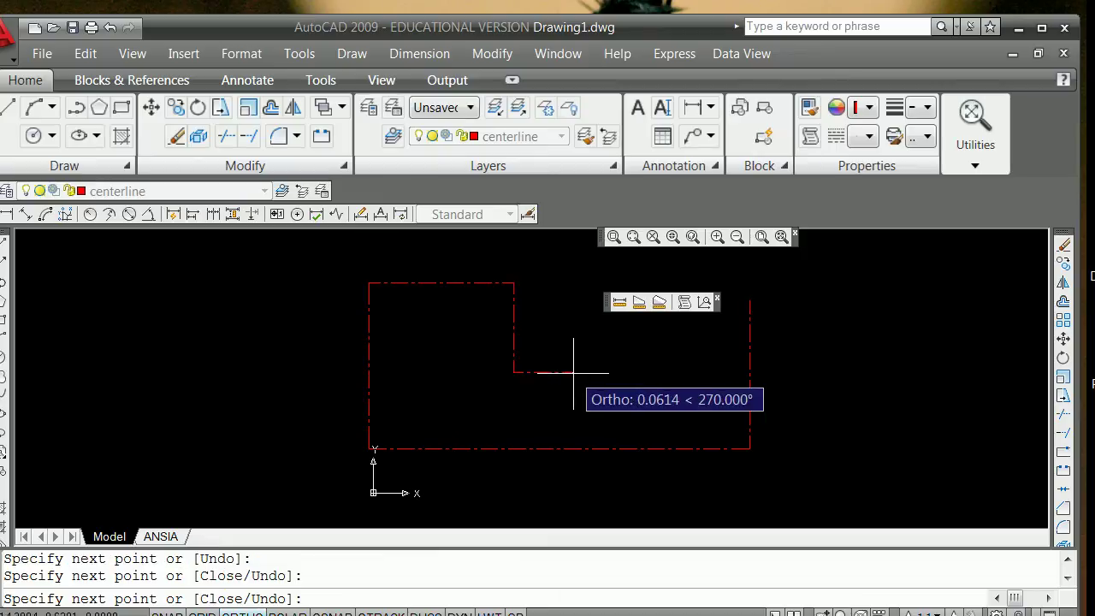
pyautogui.press('Return')
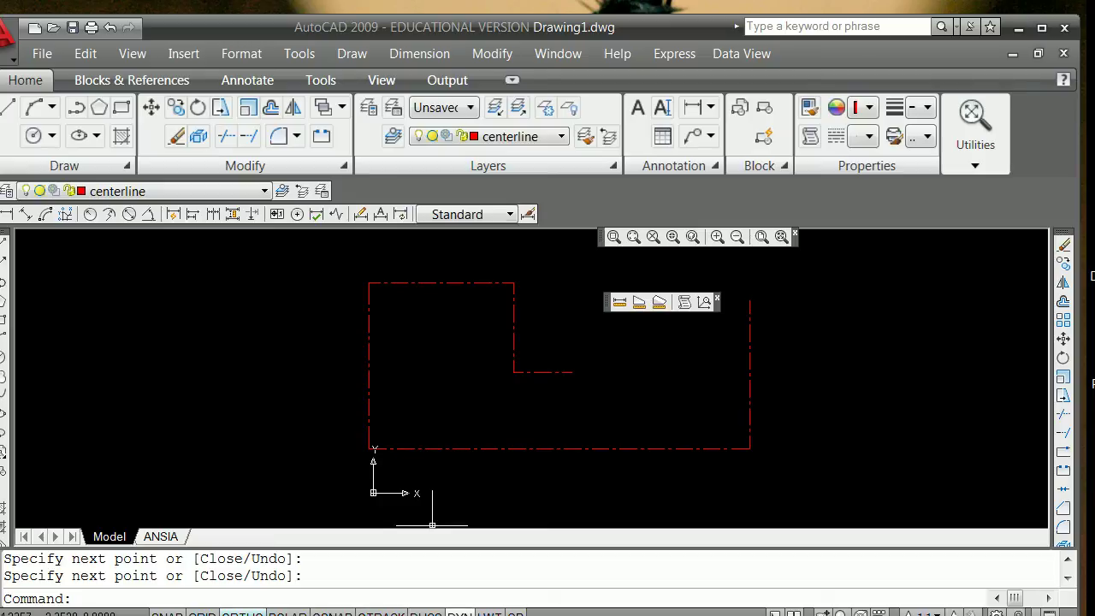
# Toggle dynamic input on and back off, and turn Ortho mode off
pyautogui.click(457, 611)
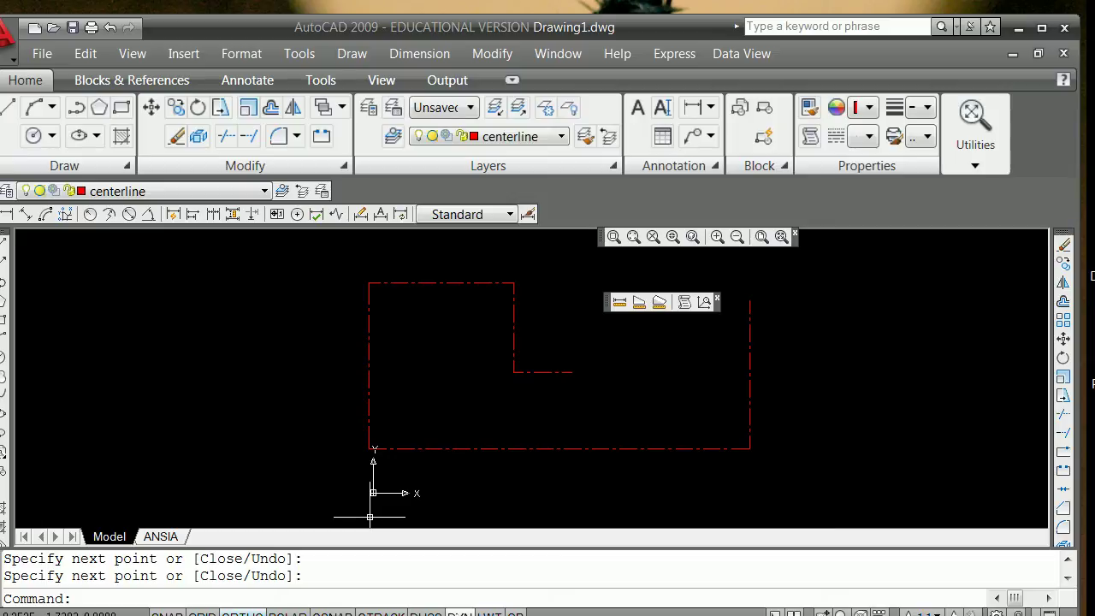
pyautogui.press('F12')
pyautogui.click(242, 612)
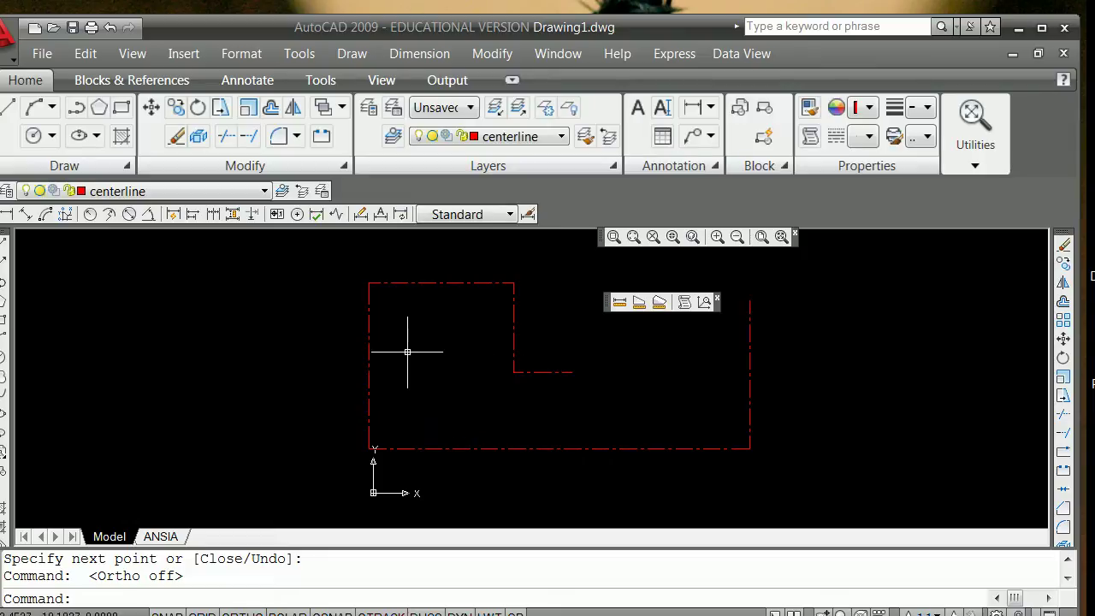
pyautogui.press('Return')
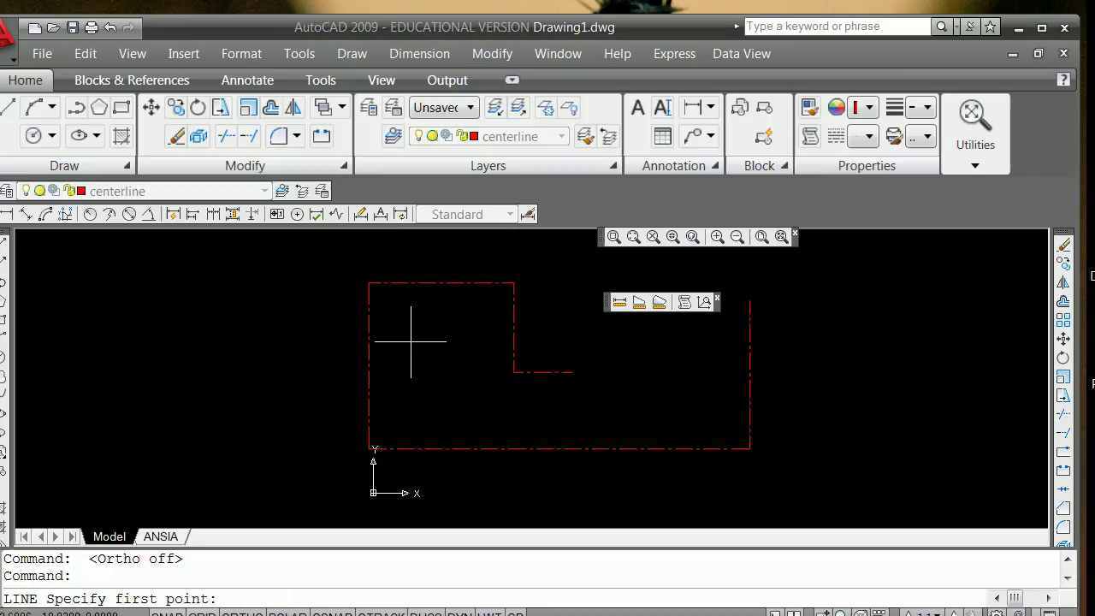
pyautogui.press('Escape')
pyautogui.press('Return')
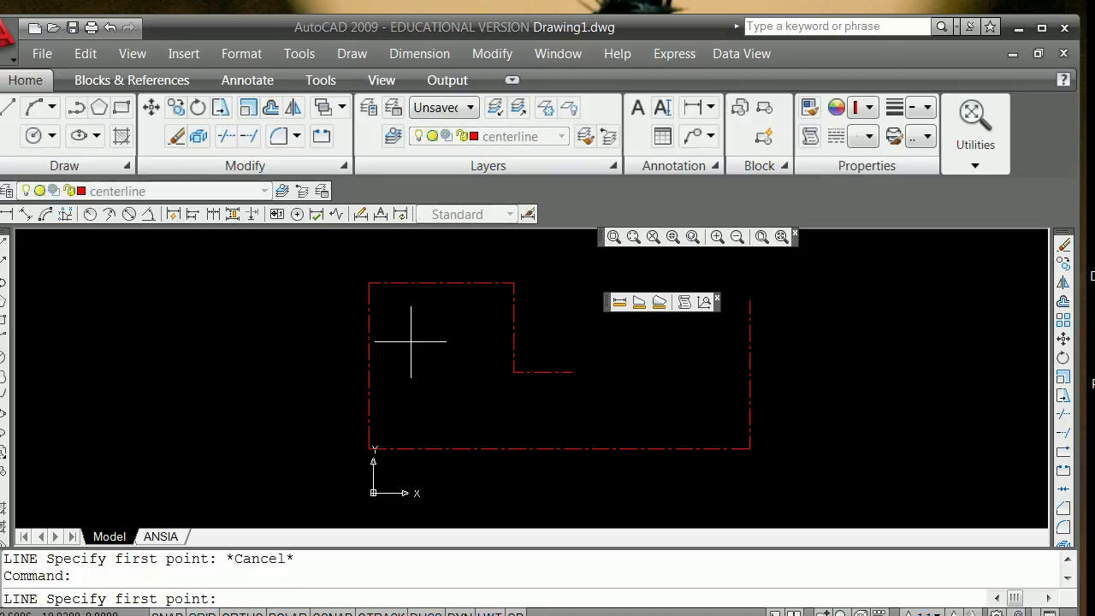
pyautogui.press('Escape')
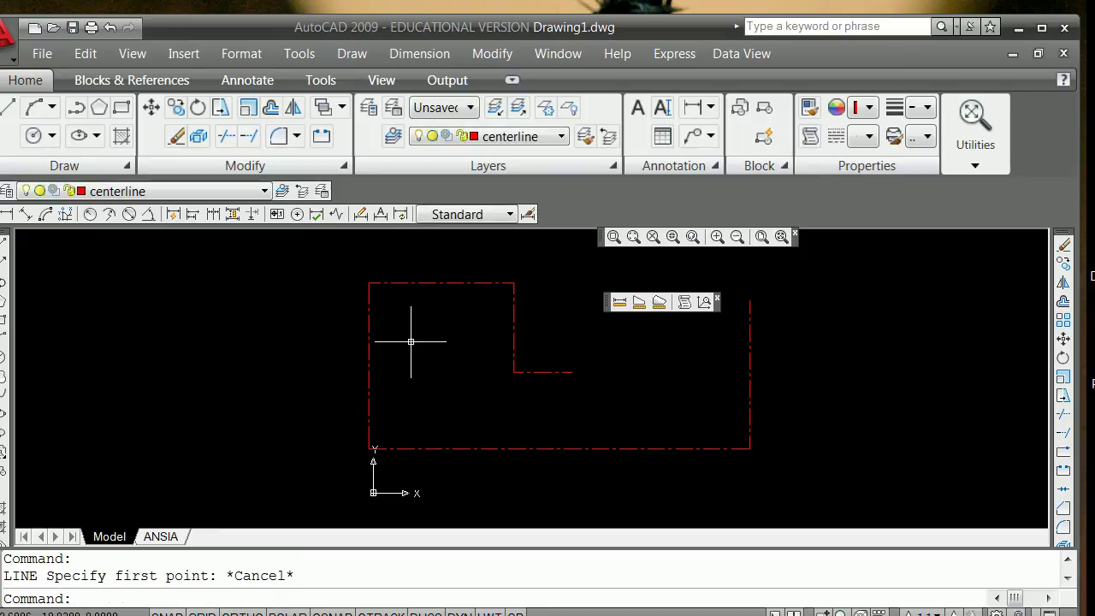
pyautogui.press('Return')
pyautogui.press('Escape')
pyautogui.keyDown('shift'); pyautogui.rightClick(410, 414); pyautogui.keyUp('shift')
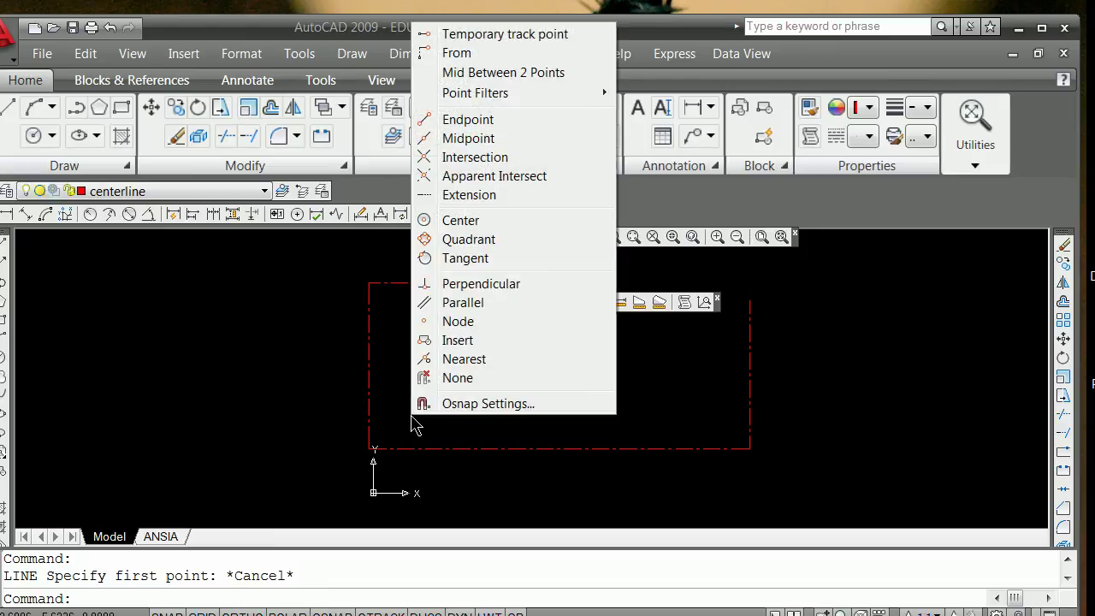
pyautogui.click(308, 398)
pyautogui.press('Escape')
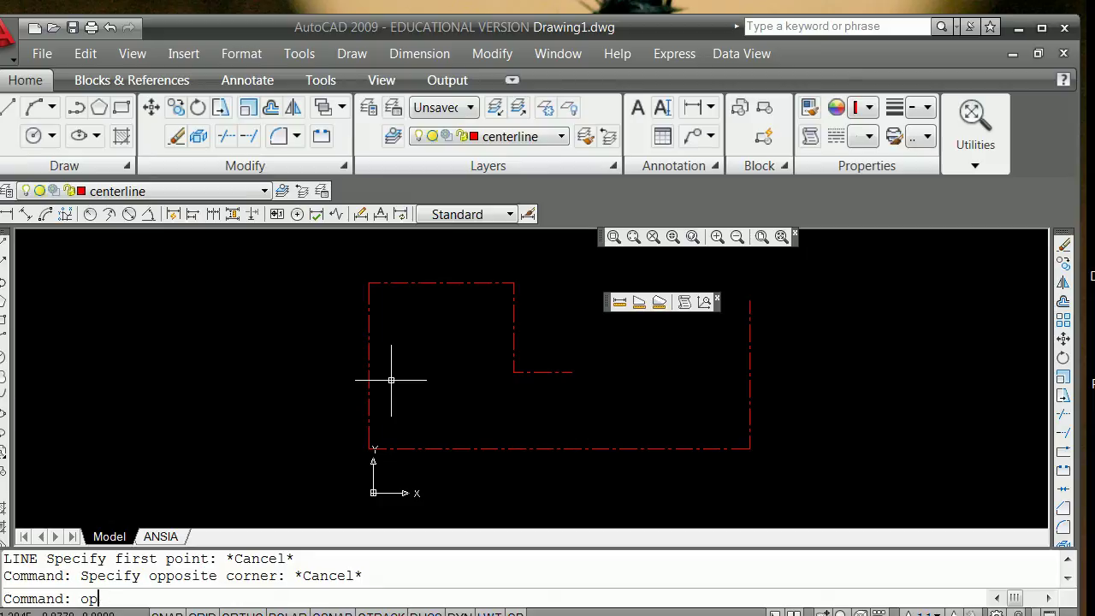
# Examine the User Preferences and System settings in the drawing options without changing them
pyautogui.write('options')
pyautogui.press('Return')
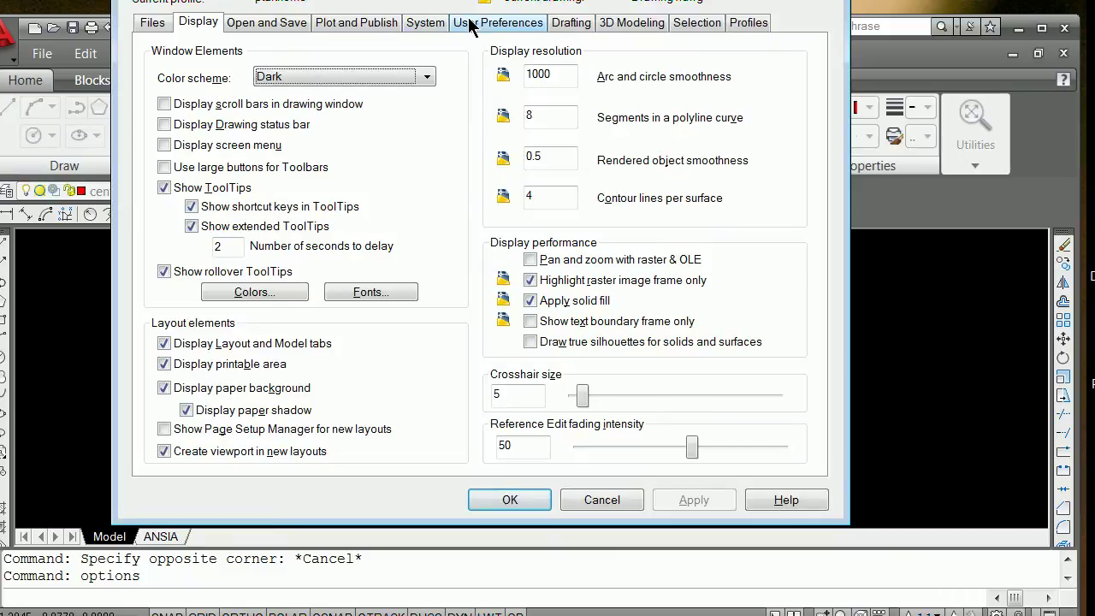
pyautogui.click(477, 23)
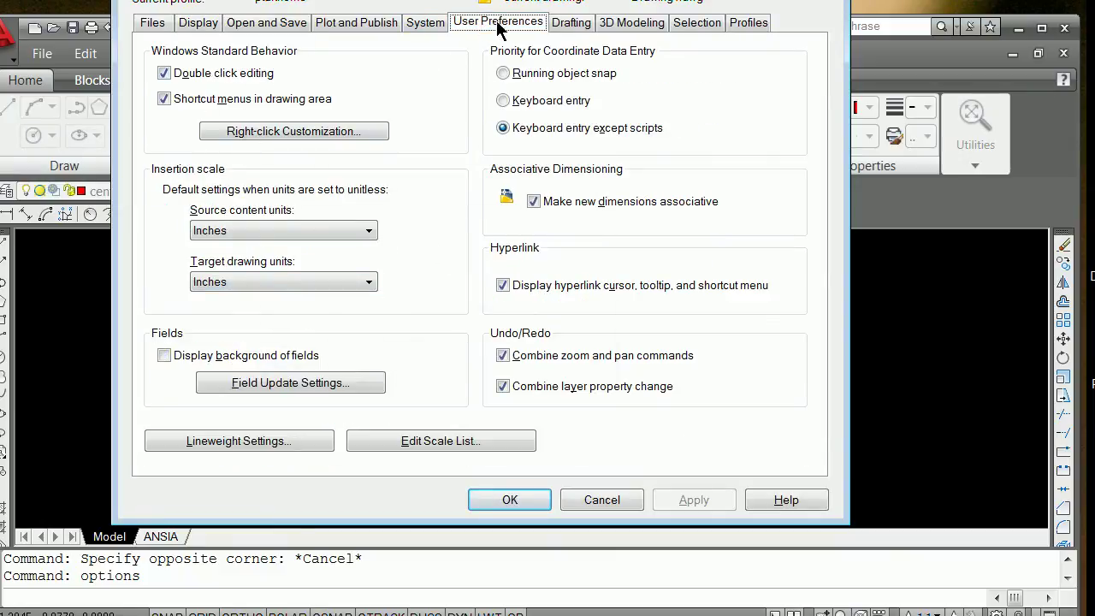
pyautogui.click(420, 25)
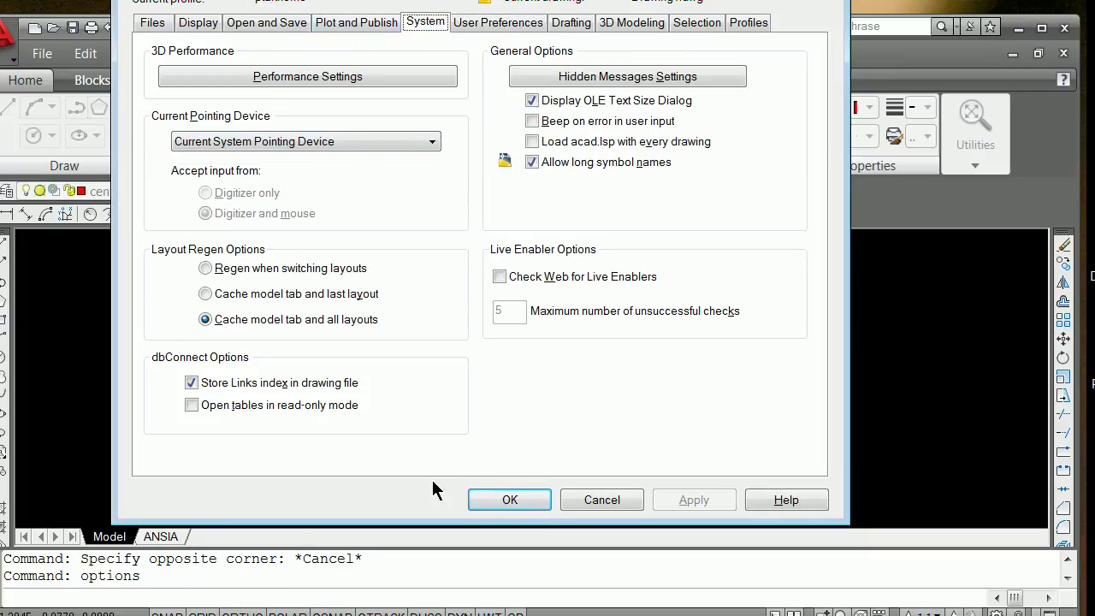
pyautogui.click(591, 501)
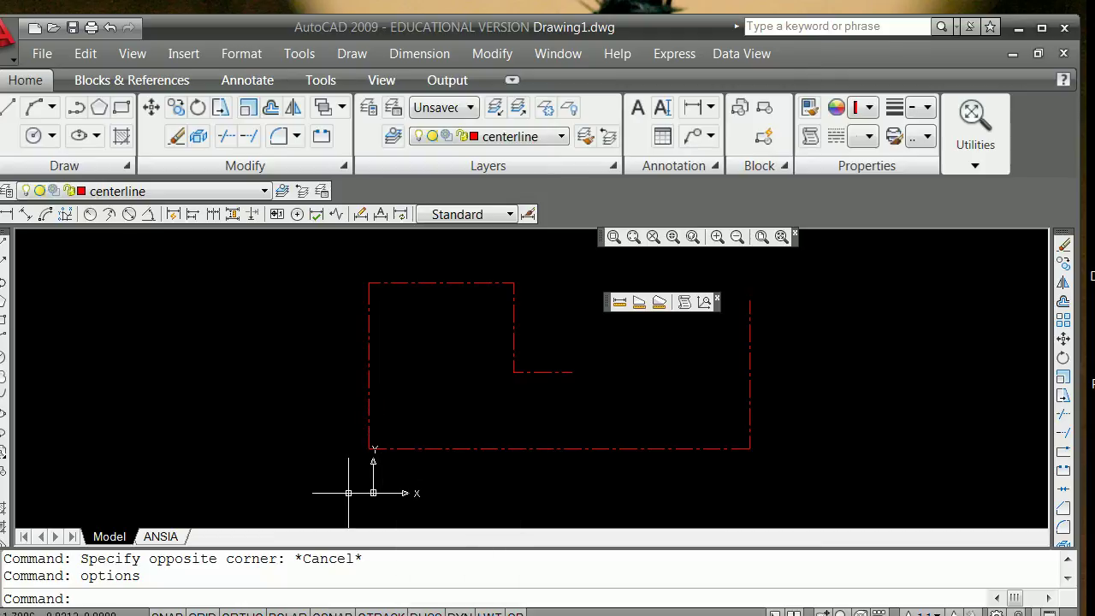
# Switch to the desktop and open the program-specific button settings in Microsoft Mouse
pyautogui.press('super+d')
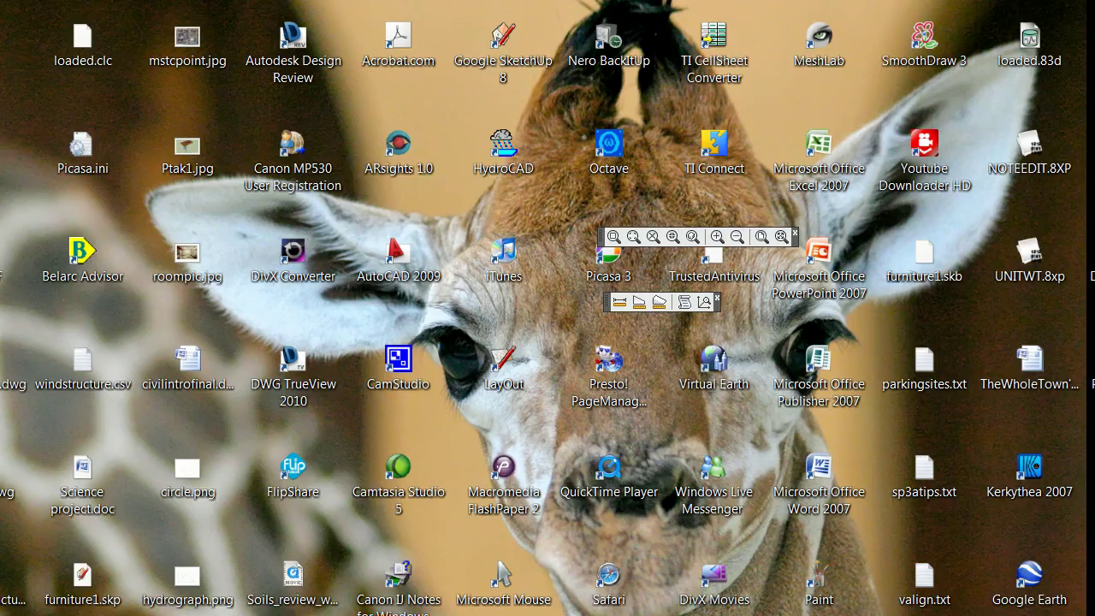
pyautogui.doubleClick(507, 578)
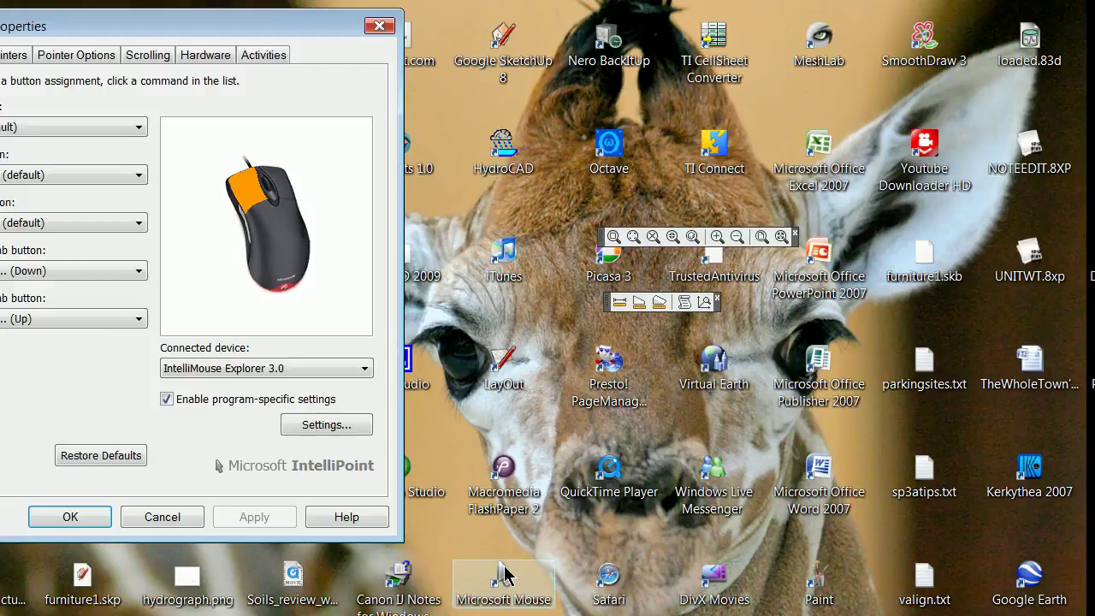
pyautogui.moveTo(120, 14); pyautogui.dragTo(318, 58)
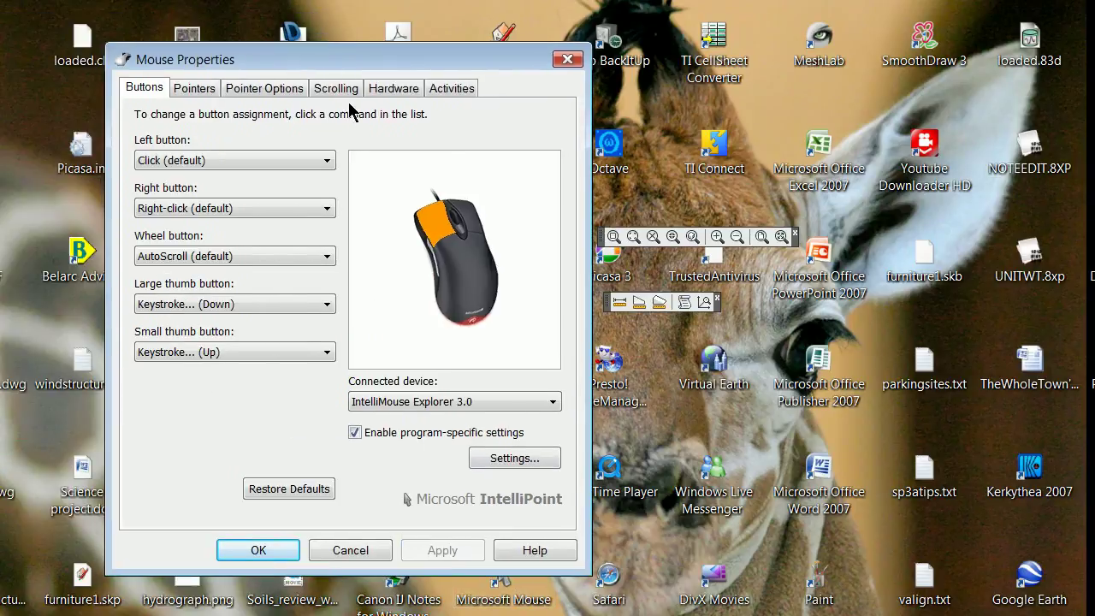
pyautogui.click(509, 458)
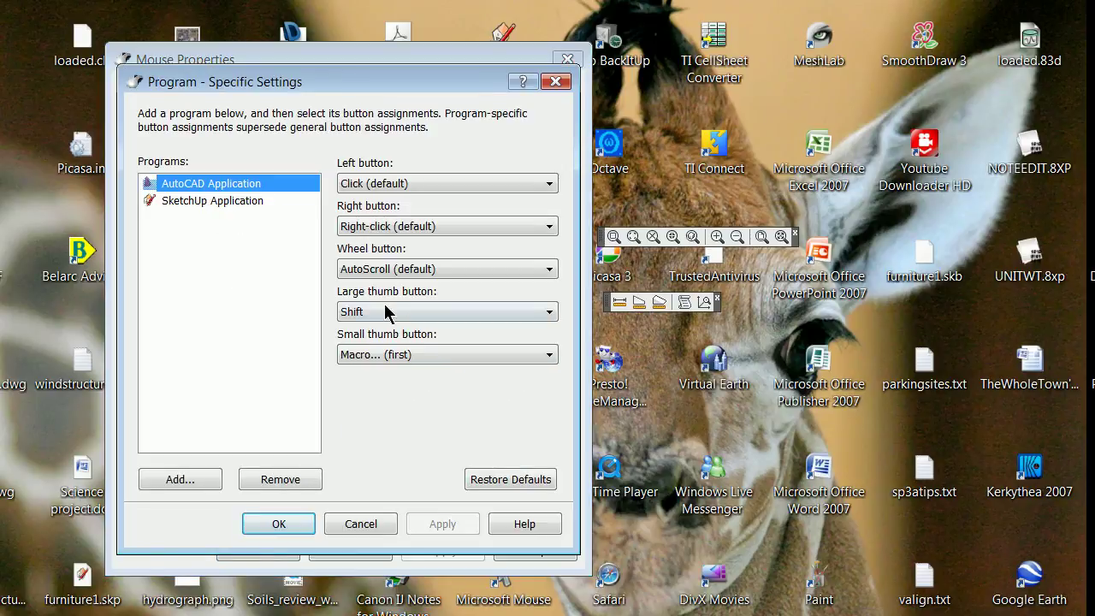
# Append a Space keystroke to the end of the "first" macro for AutoCAD's small thumb button and accept the mouse settings
pyautogui.click(411, 356)
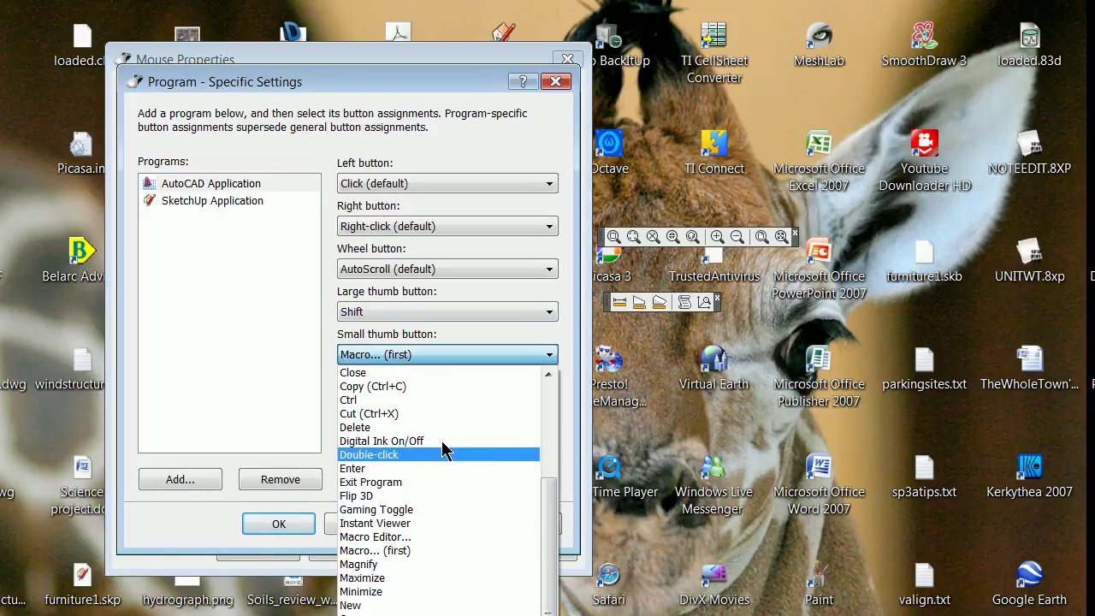
pyautogui.click(424, 550)
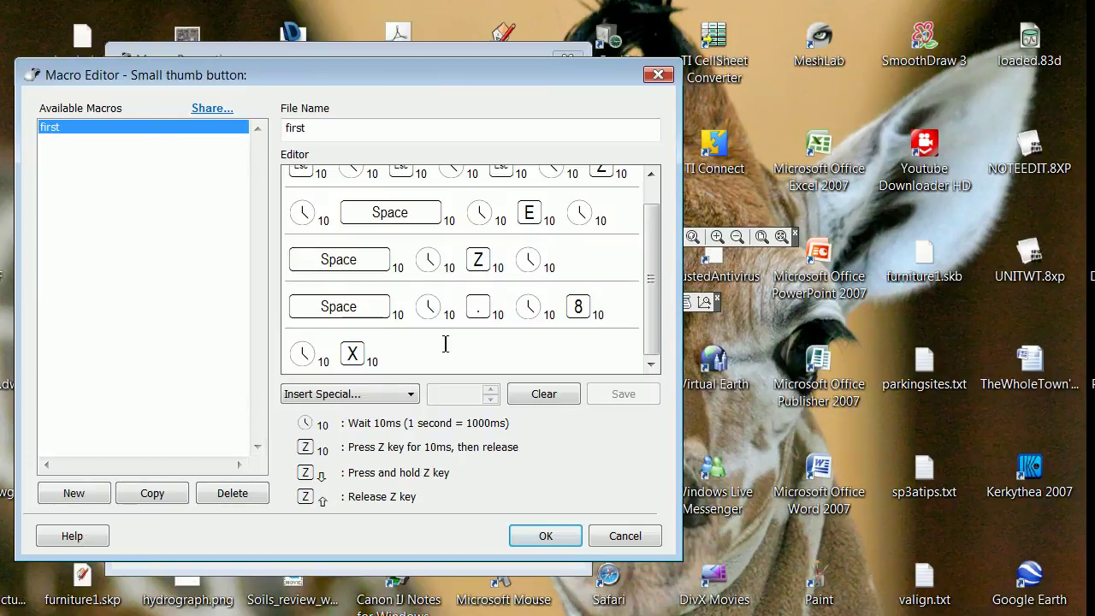
pyautogui.press('space')
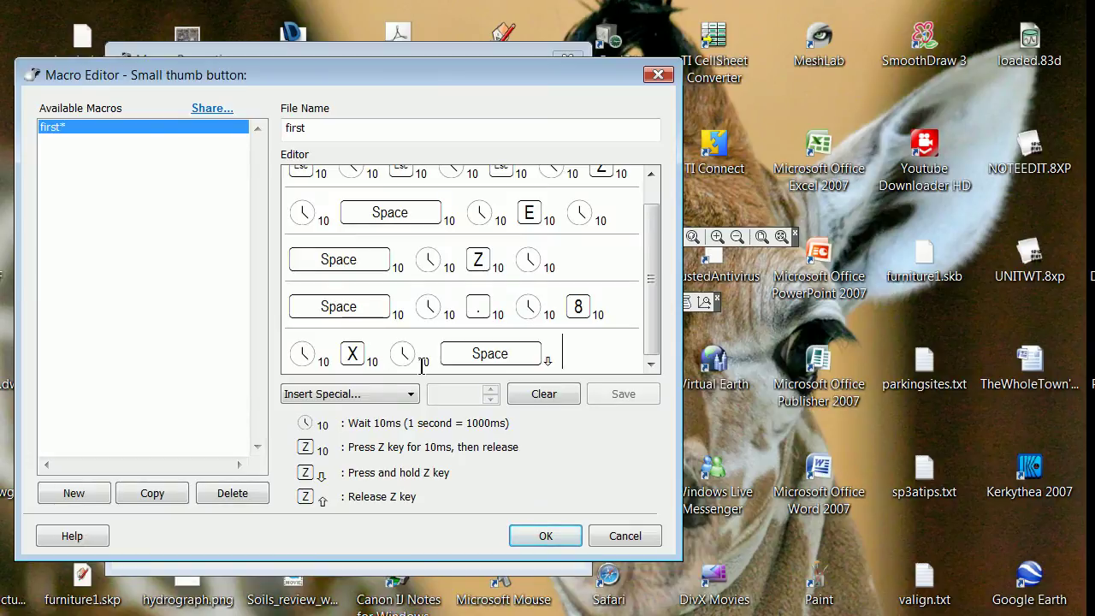
pyautogui.click(544, 534)
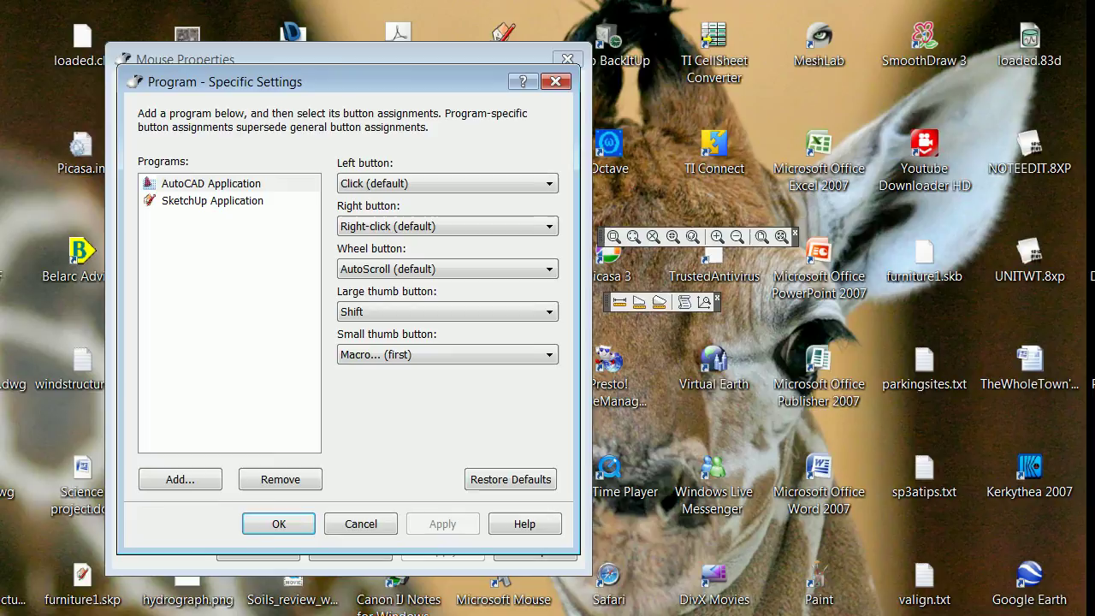
pyautogui.click(278, 525)
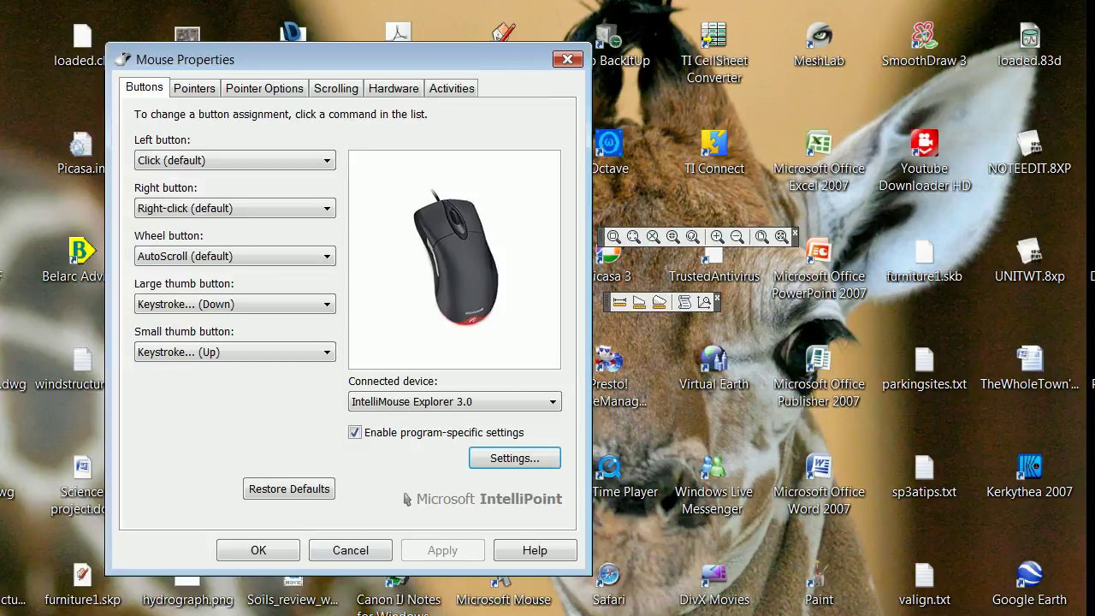
pyautogui.click(272, 554)
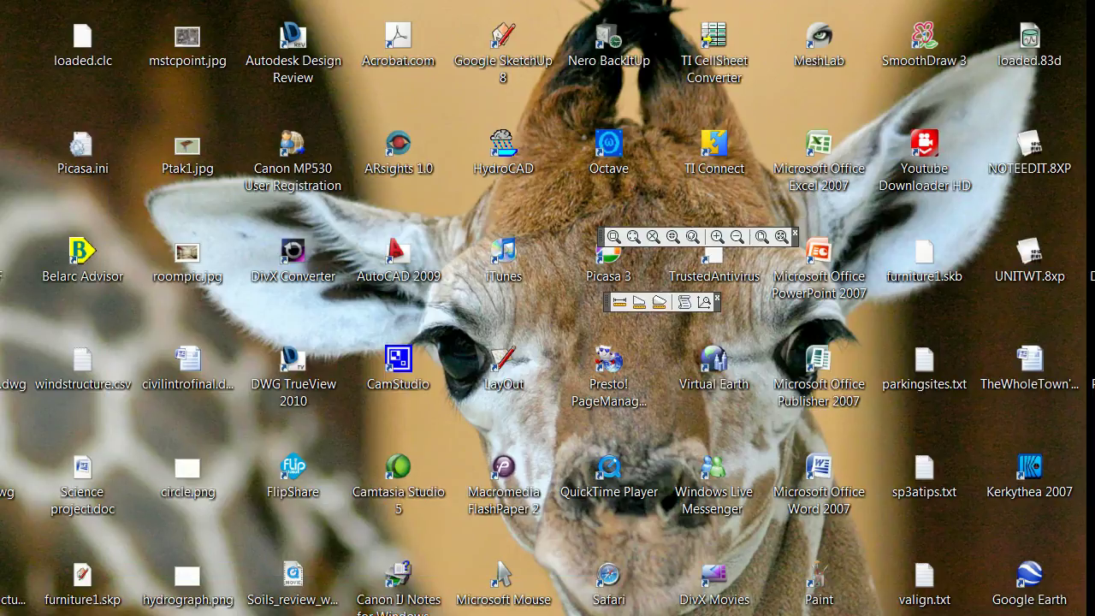
# Switch back to AutoCAD and test the zoom macro, which runs Zoom Extents followed by a .8x scale
pyautogui.hotkey('alt', 'Tab')
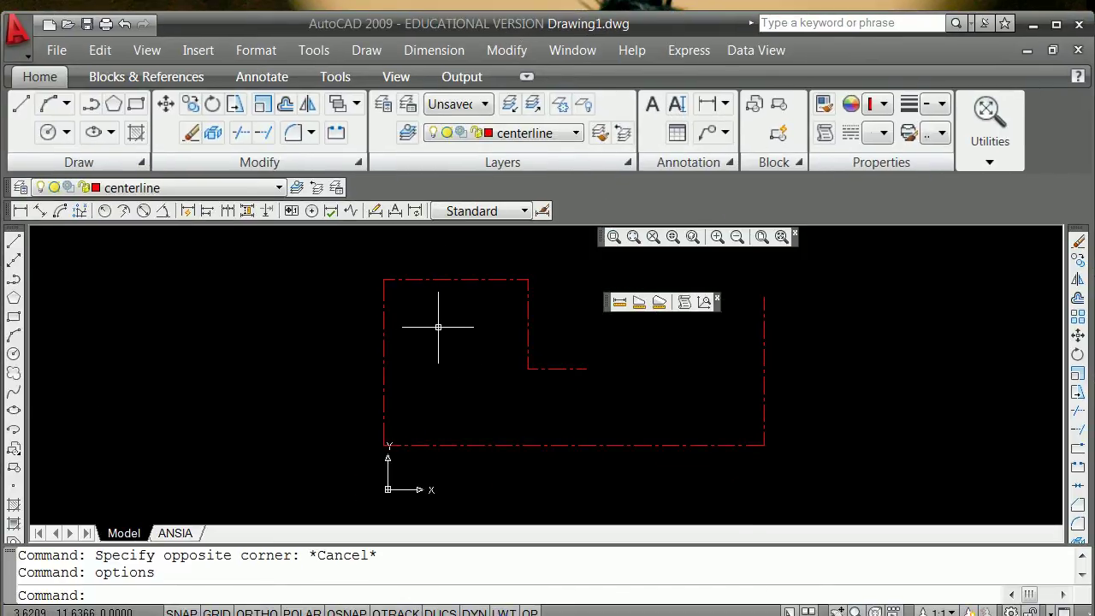
pyautogui.write('z')
pyautogui.press('Return')
pyautogui.write('.8x')
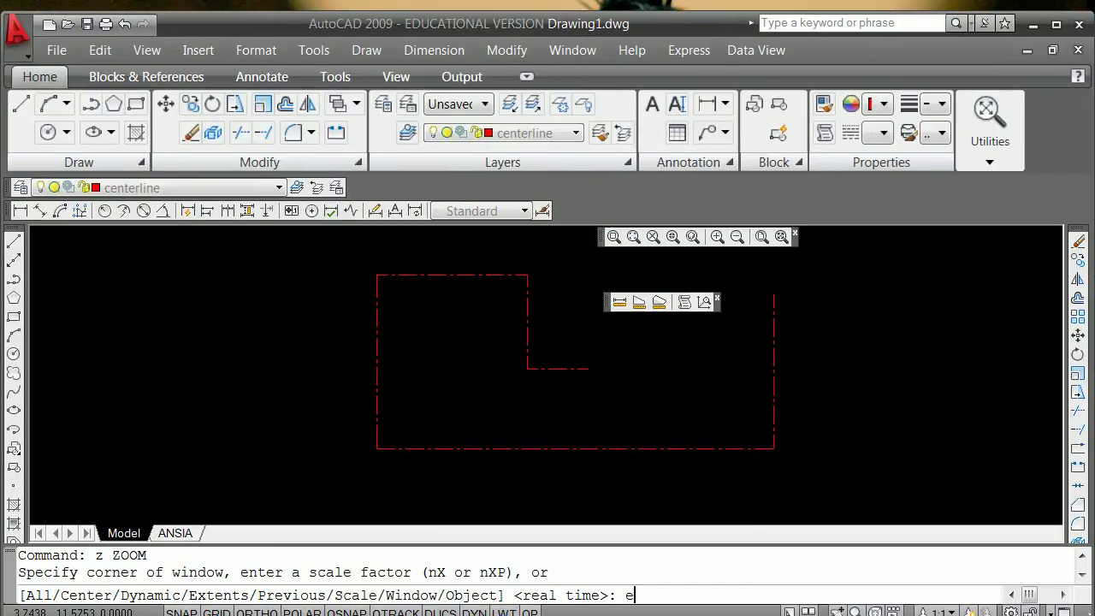
pyautogui.press('Return')
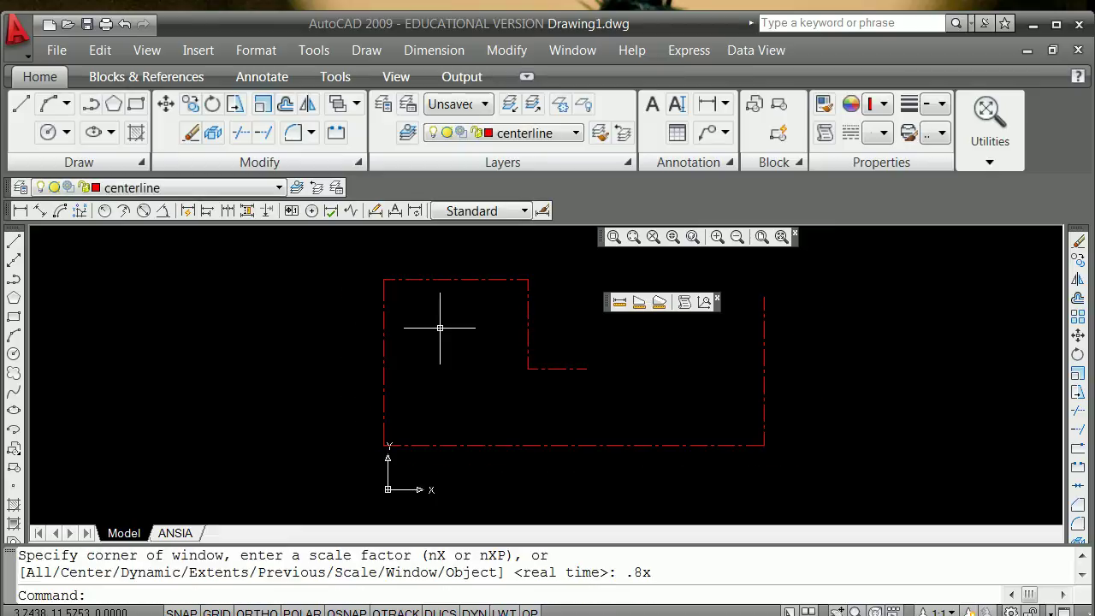
# Zoom in on an empty area, and restore the whole drawing with Zoom Extents and a .8x scale factor
pyautogui.scroll(-3, 439, 327)
pyautogui.scroll(6, 443, 328)
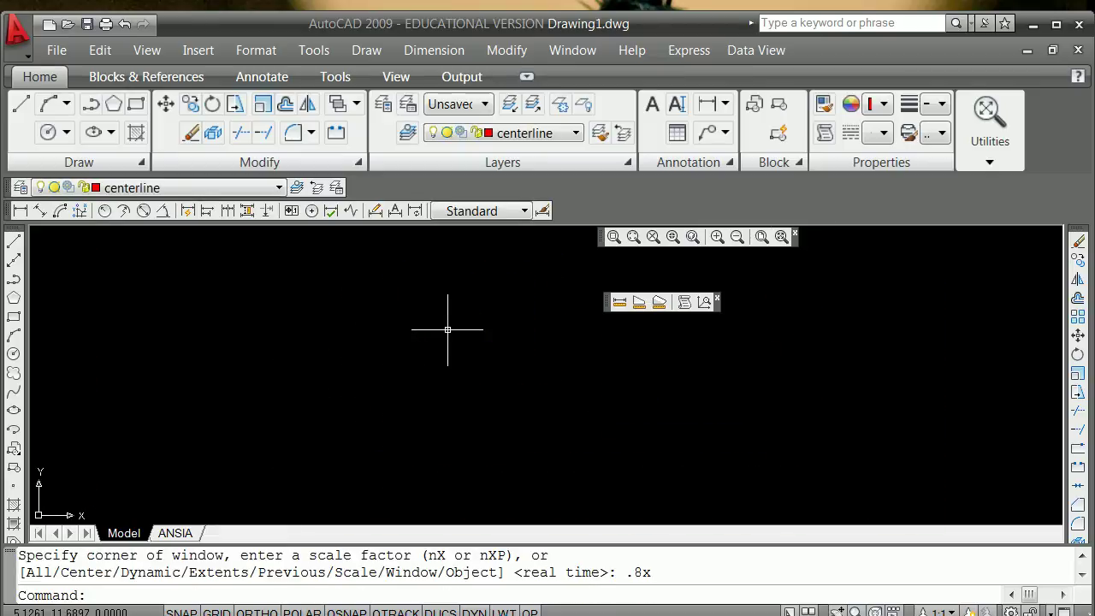
pyautogui.press('Escape')
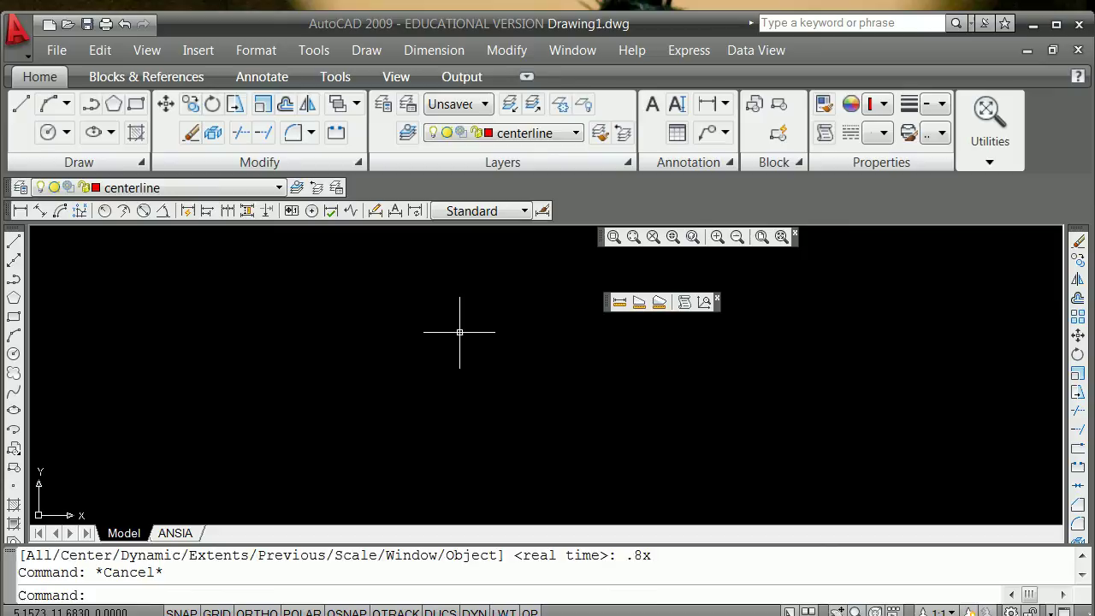
pyautogui.write('z')
pyautogui.press('Return')
pyautogui.write('e')
pyautogui.press('Return')
pyautogui.write('z')
pyautogui.press('Return')
pyautogui.write('.8x')
pyautogui.press('Return')
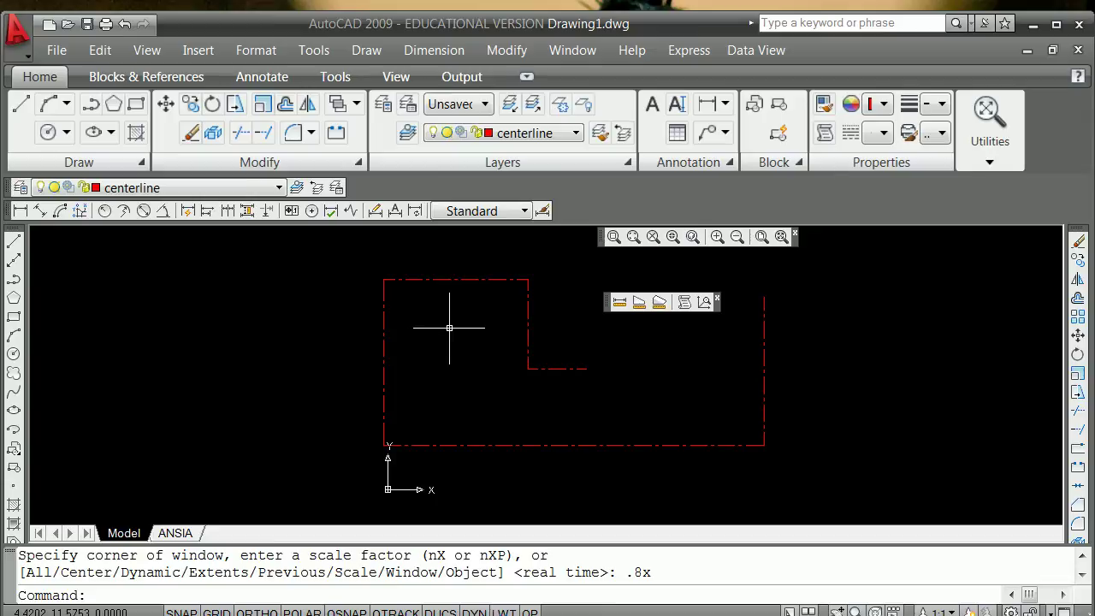
# Draw a line from the midpoint of the outline's left side to its lower-right corner, using Midpoint and Endpoint snap overrides
pyautogui.click(17, 242)
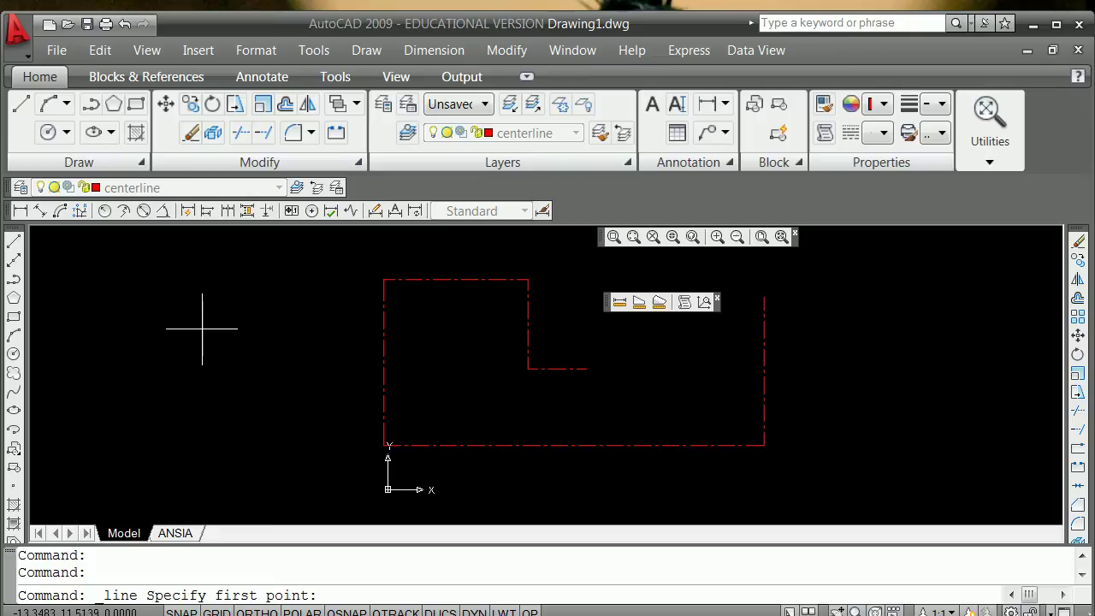
pyautogui.keyDown('shift'); pyautogui.rightClick(201, 328); pyautogui.keyUp('shift')
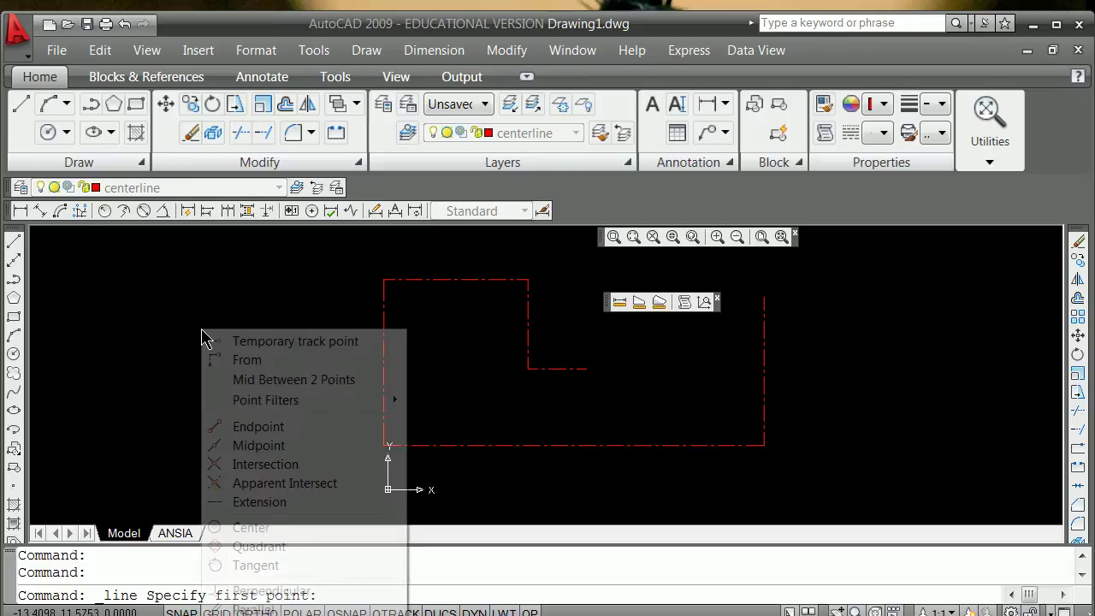
pyautogui.click(259, 446)
pyautogui.click(380, 358)
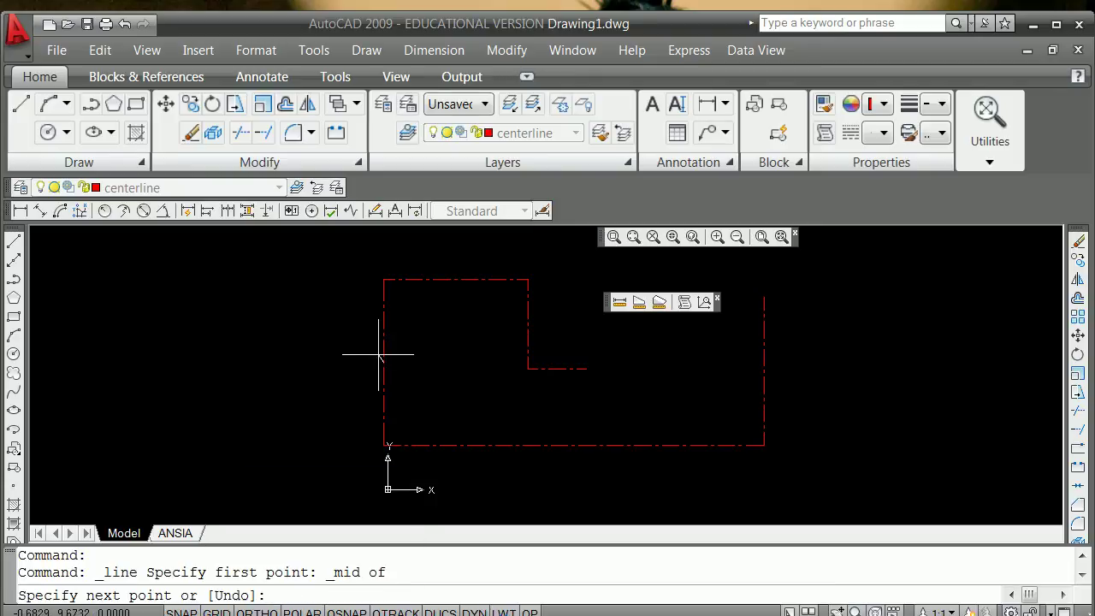
pyautogui.keyDown('shift'); pyautogui.rightClick(463, 389); pyautogui.keyUp('shift')
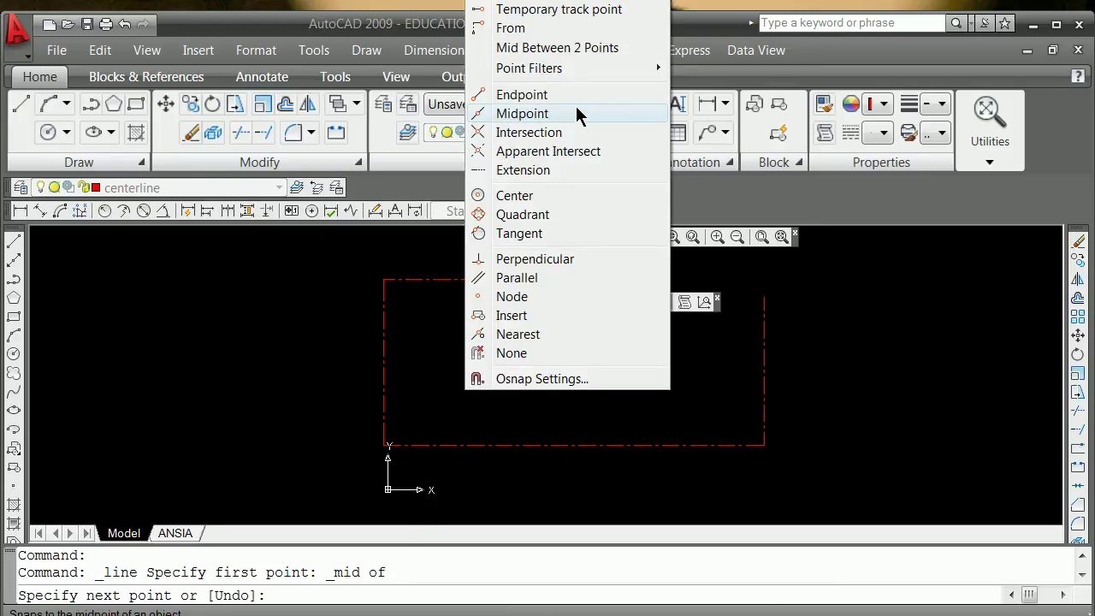
pyautogui.click(590, 96)
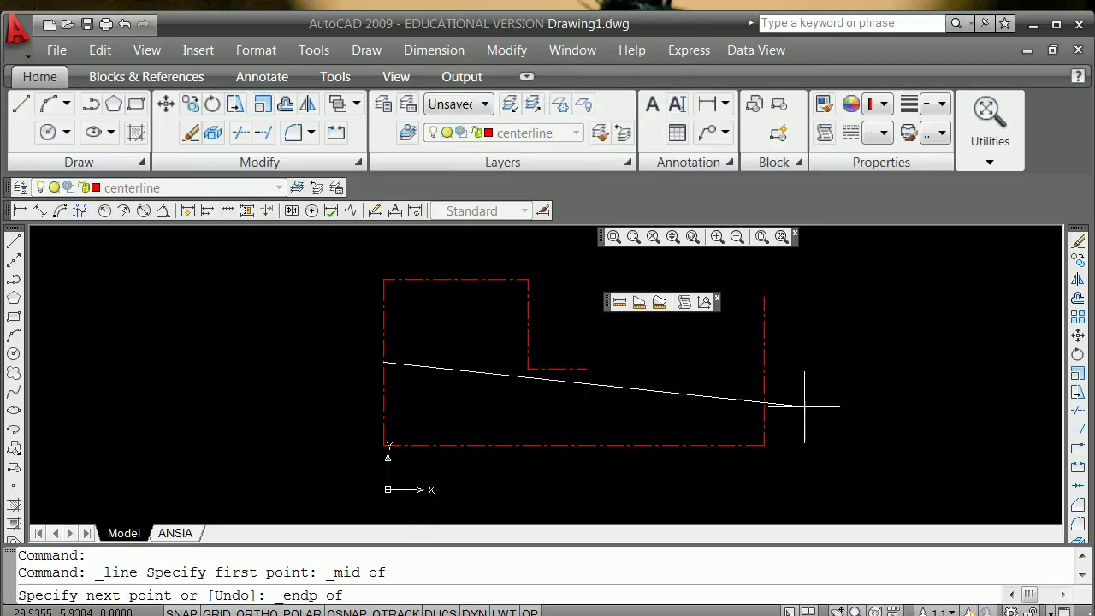
pyautogui.click(765, 443)
pyautogui.press('Return')
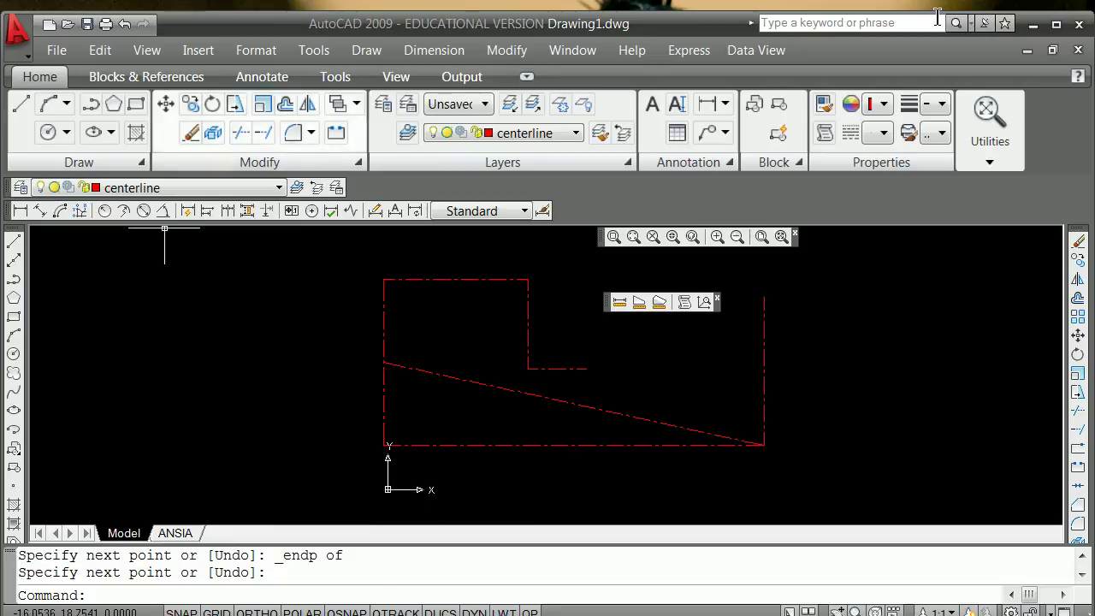
# Close AutoCAD and reopen the program-specific button settings in Microsoft Mouse
pyautogui.click(1078, 25)
pyautogui.click(559, 374)
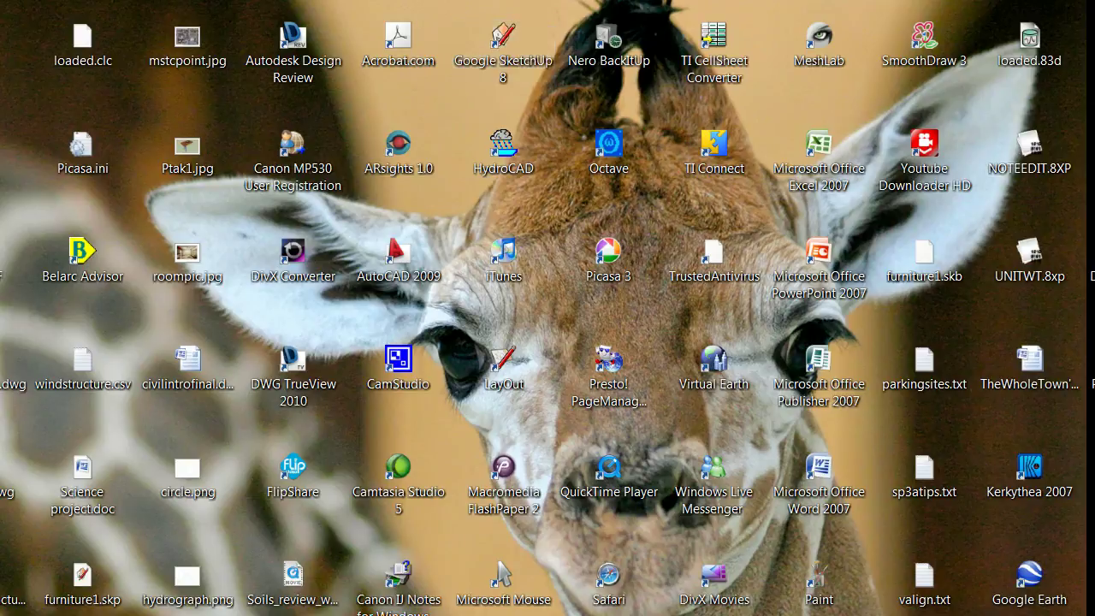
pyautogui.doubleClick(503, 575)
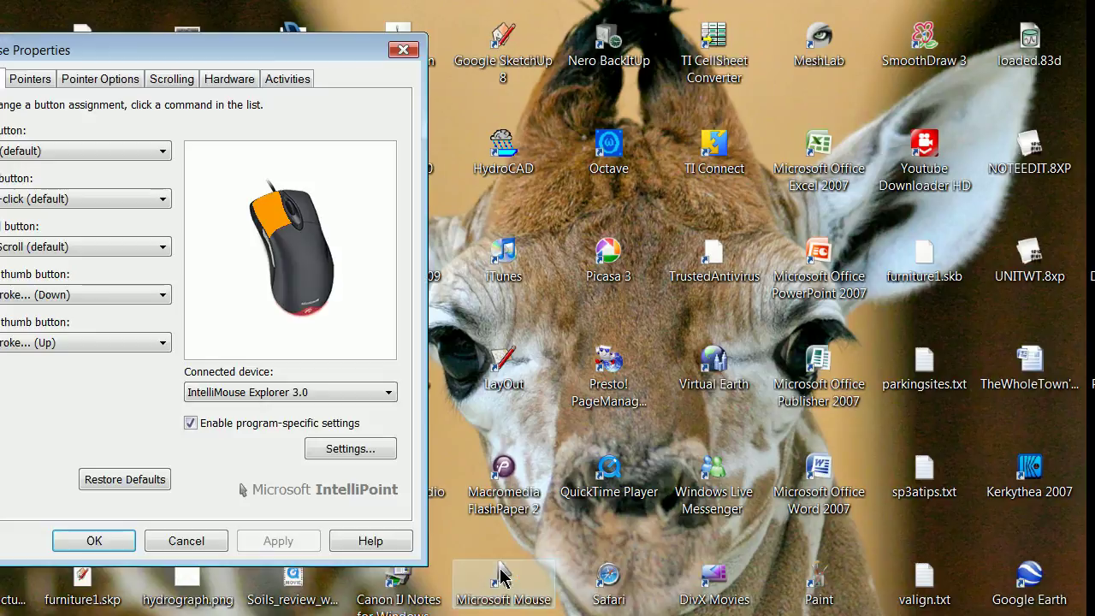
pyautogui.click(373, 460)
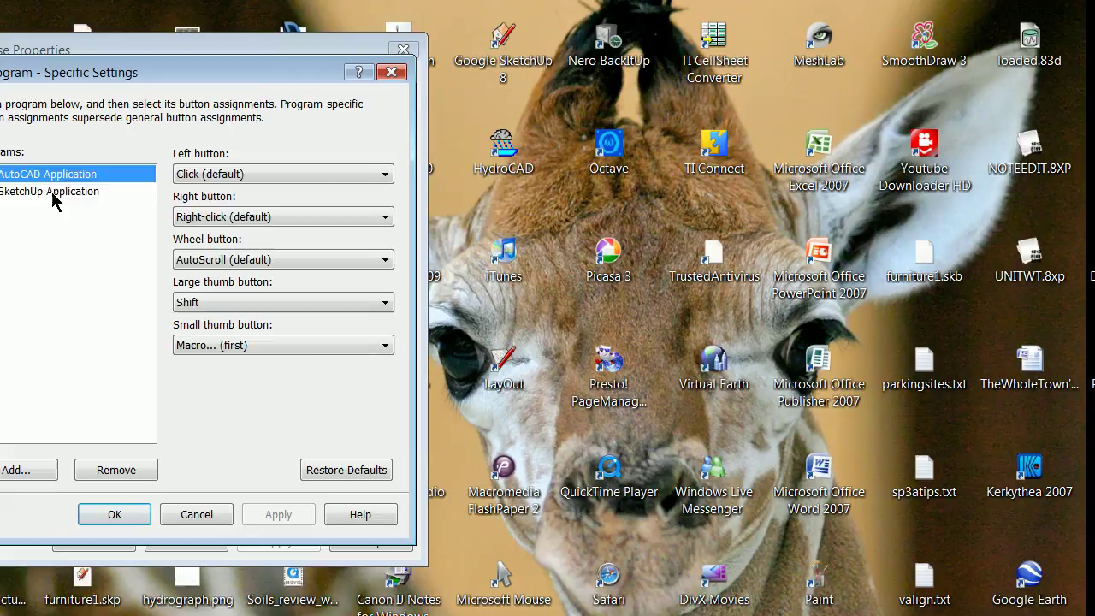
# Assign Shift to the small thumb button for SketchUp Application and accept the mouse settings
pyautogui.click(53, 193)
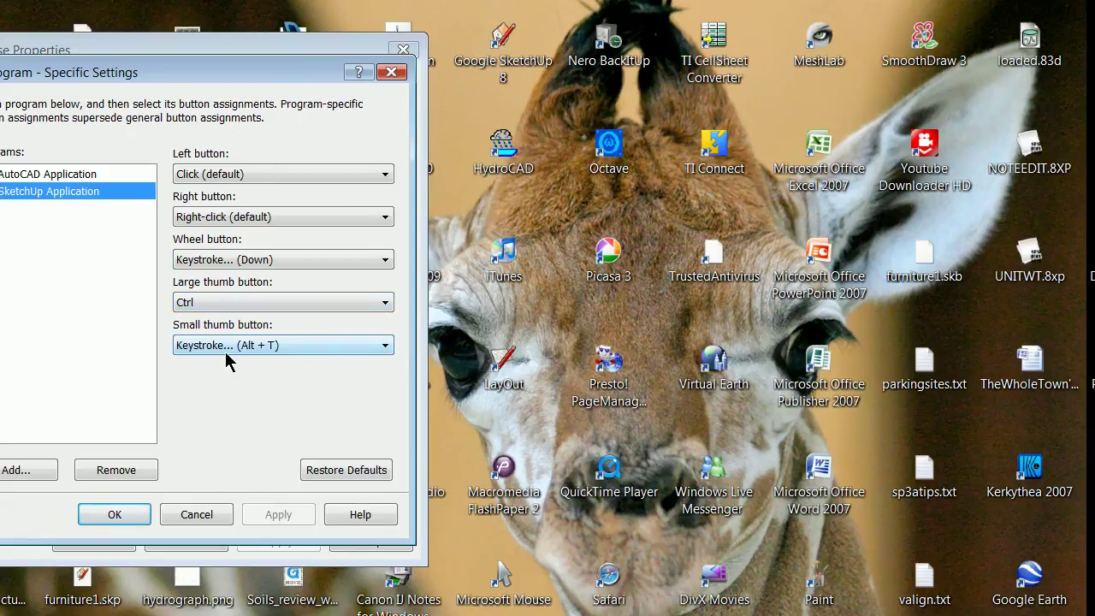
pyautogui.click(274, 347)
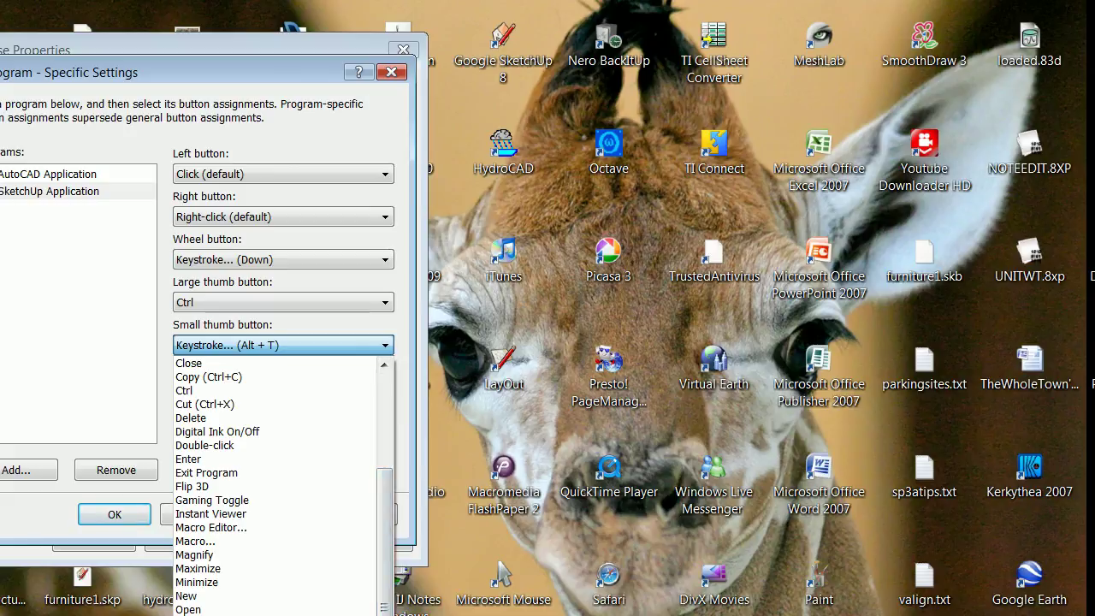
pyautogui.click(225, 615)
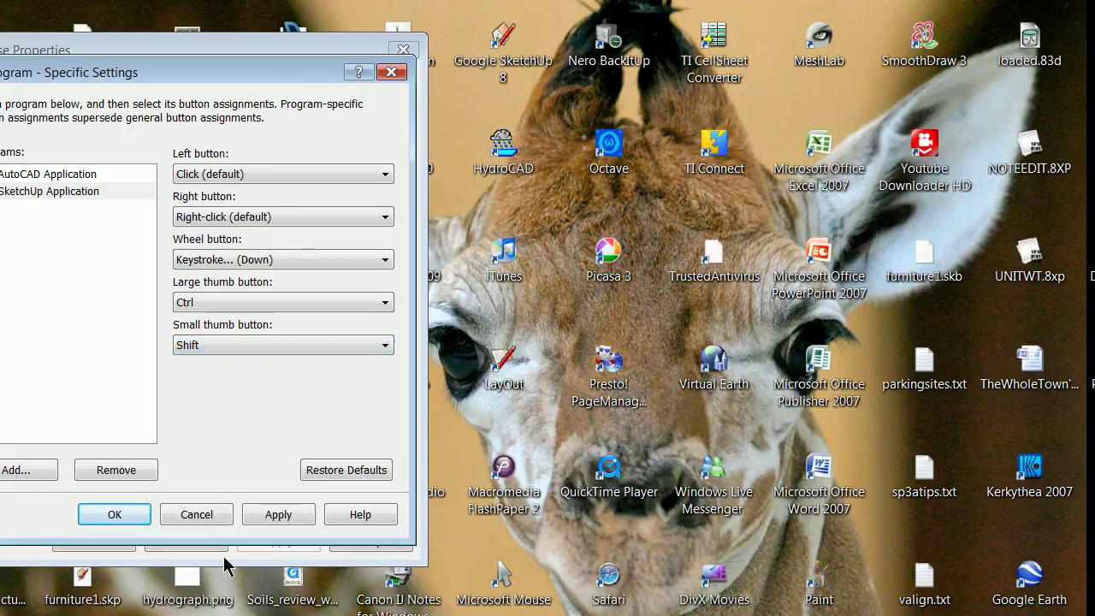
pyautogui.click(117, 516)
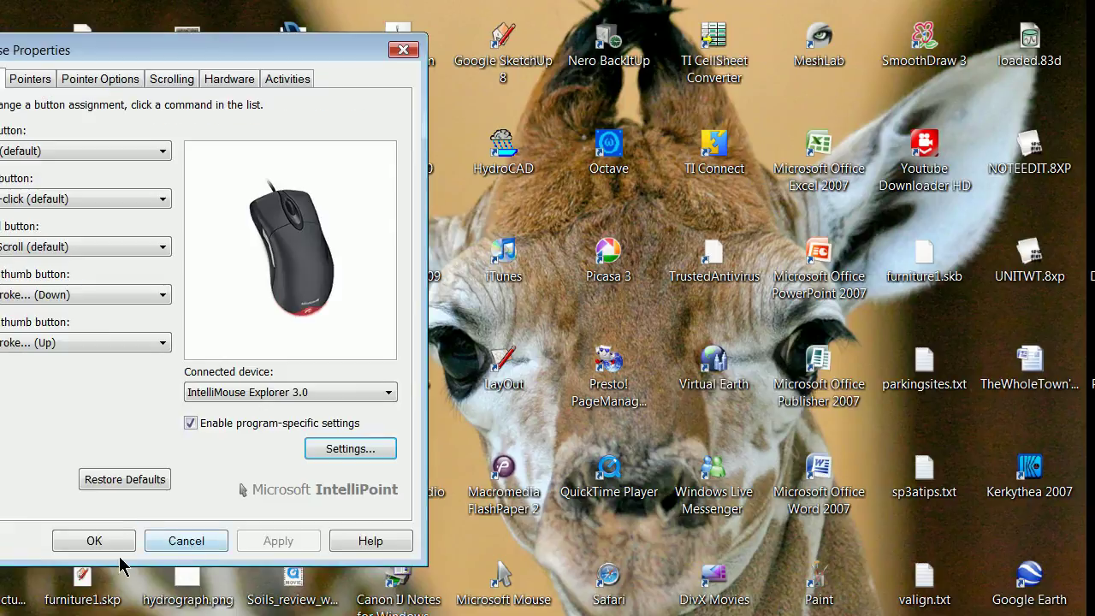
pyautogui.click(113, 546)
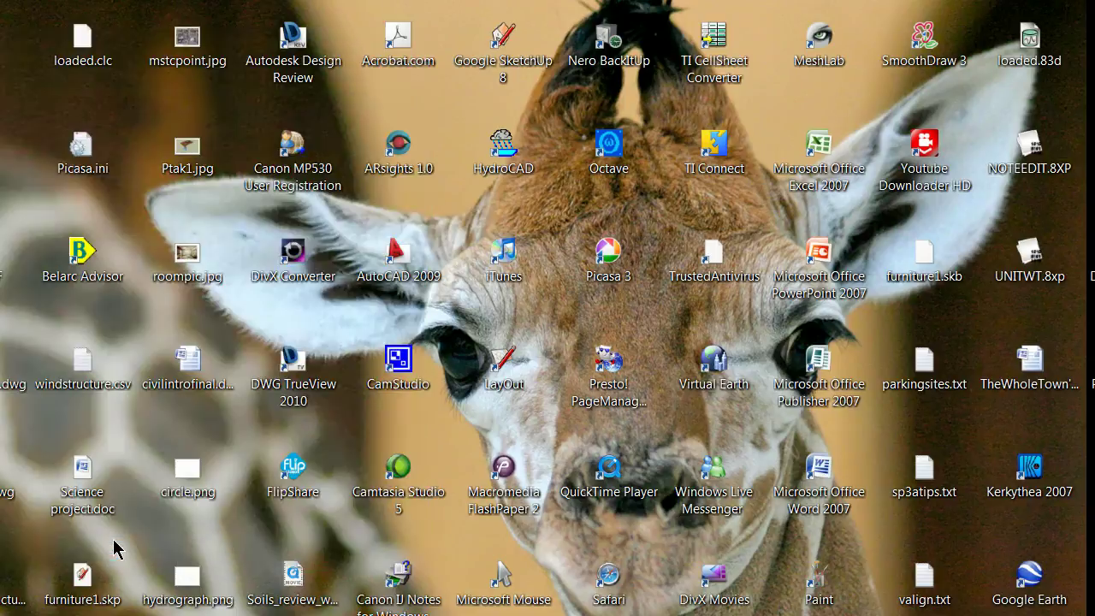
# Launch Google SketchUp 8, start a new model with the default template, and dismiss the ARMedia Plugin warning
pyautogui.click(496, 52)
pyautogui.doubleClick(496, 51)
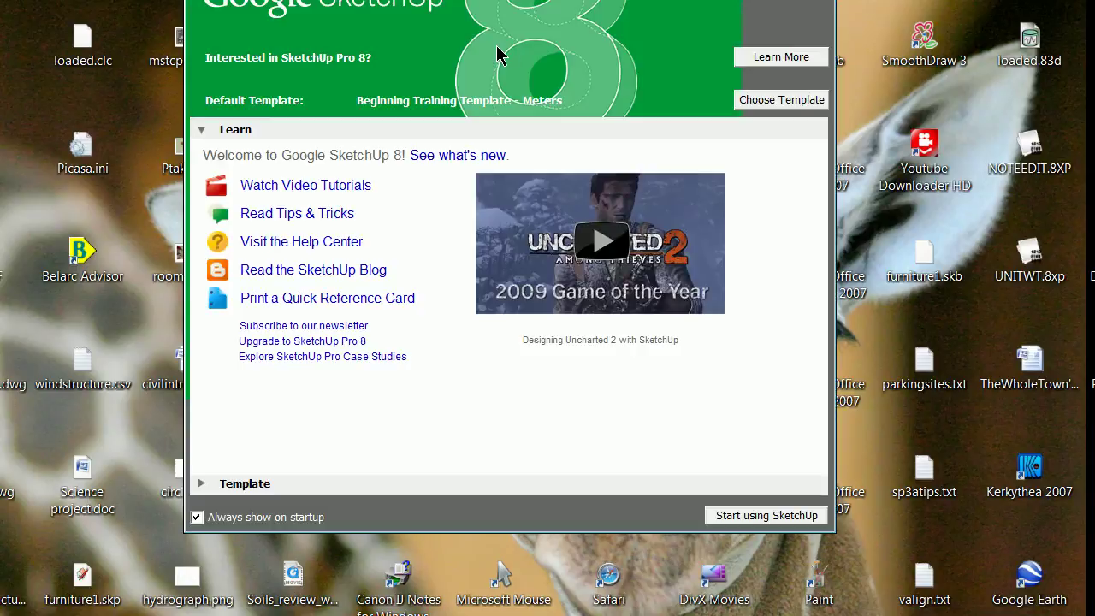
pyautogui.click(746, 516)
pyautogui.click(724, 507)
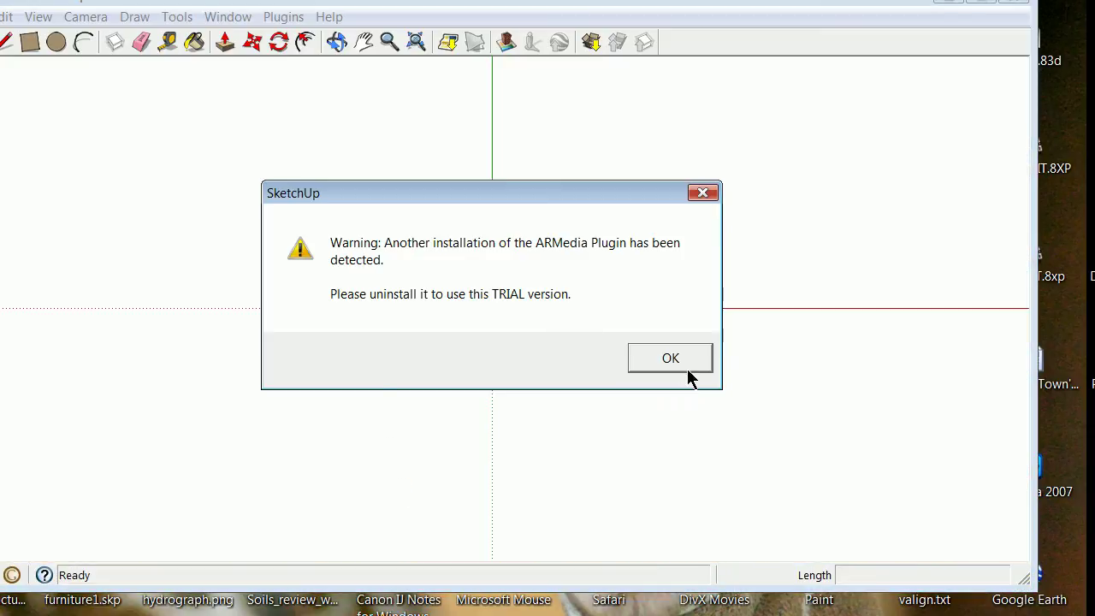
pyautogui.click(683, 359)
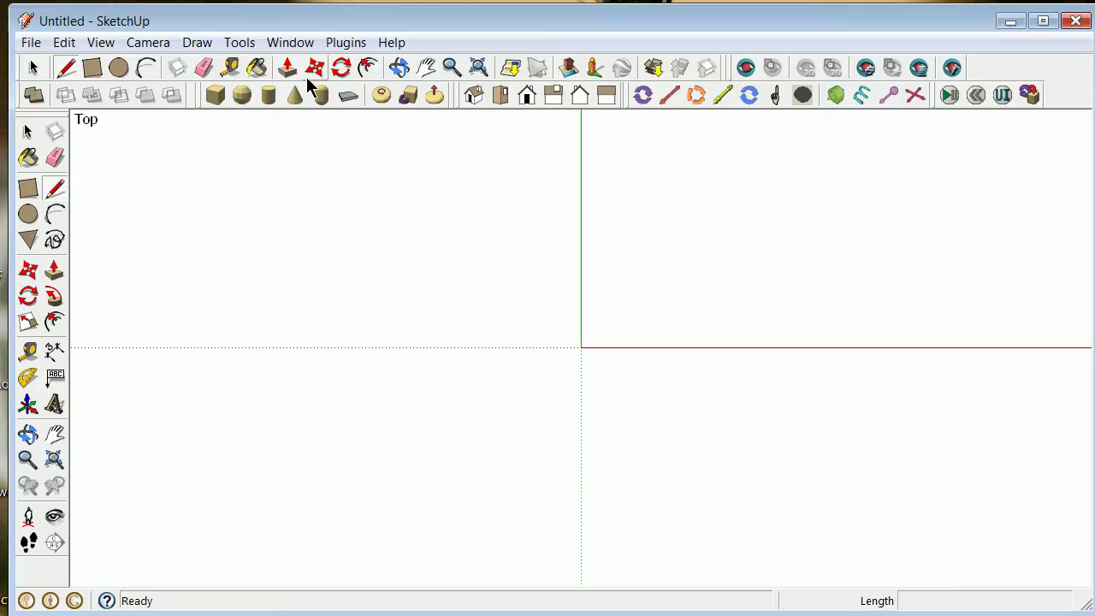
# Draw a rectangle about 4.79 m by 2.60 m around the origin in the top view
pyautogui.click(28, 189)
pyautogui.click(463, 382)
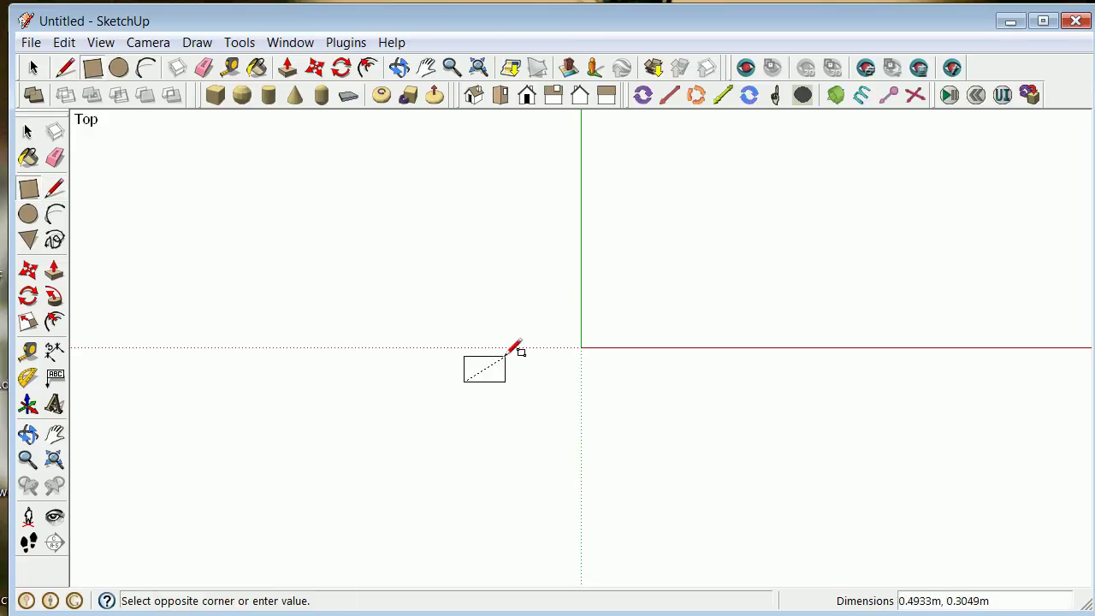
pyautogui.click(801, 200)
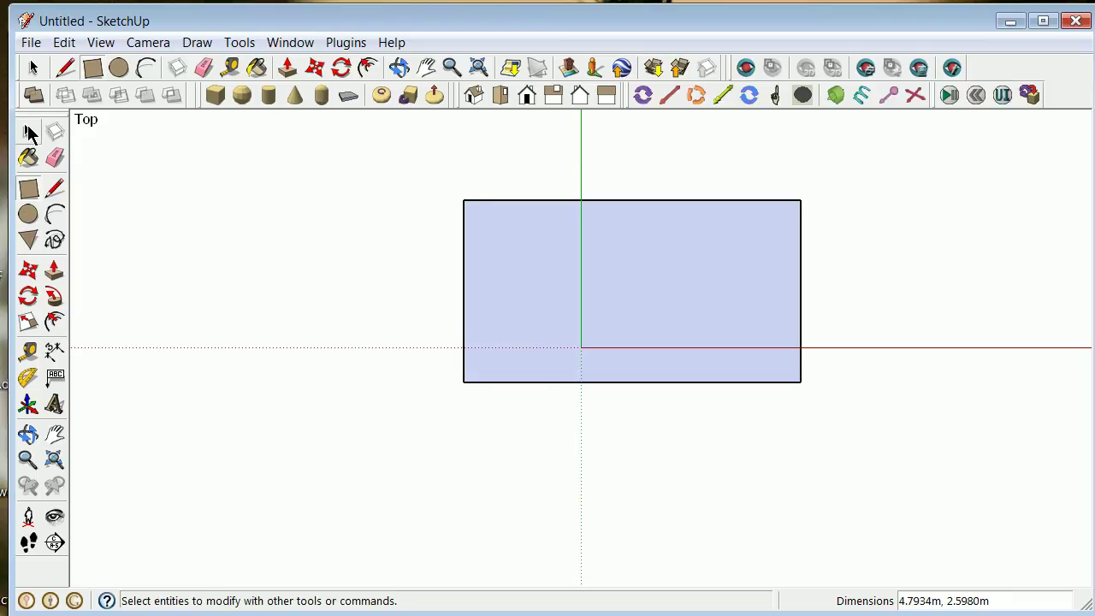
# Copy the rectangle about 5.74 m diagonally from its lower-left corner, placing the duplicate below and to the left of the original
pyautogui.click(27, 131)
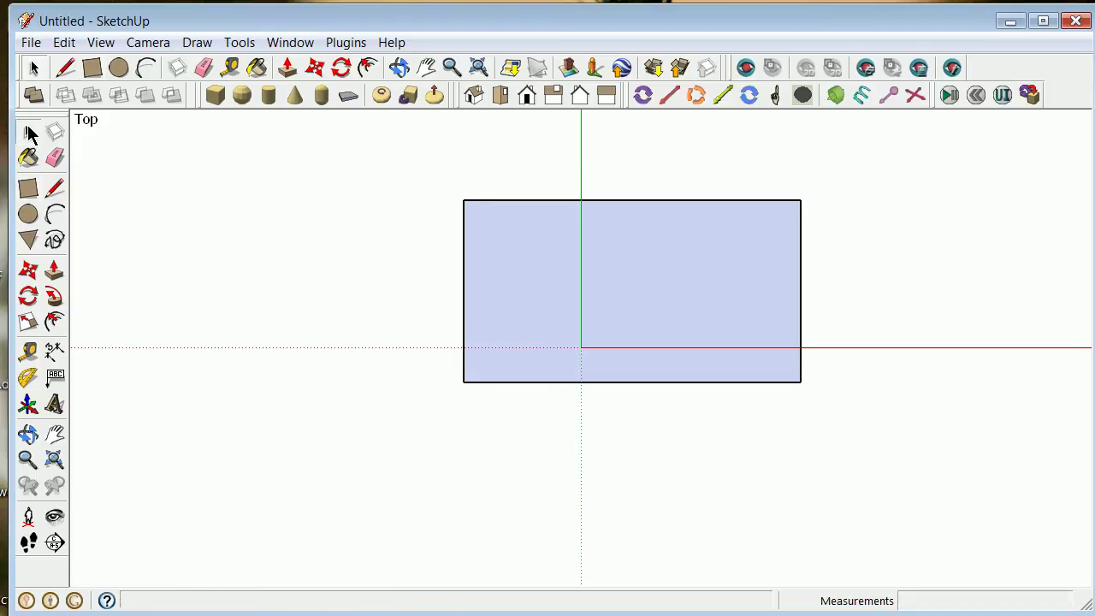
pyautogui.keyDown('ctrl'); pyautogui.click(496, 288); pyautogui.keyUp('ctrl')
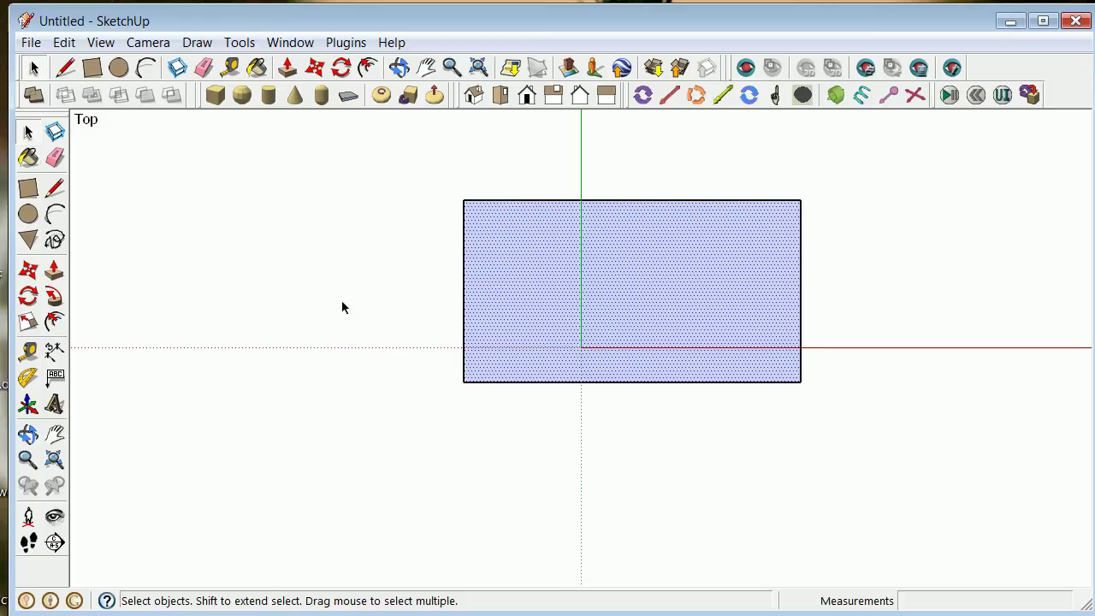
pyautogui.click(431, 261)
pyautogui.click(512, 259)
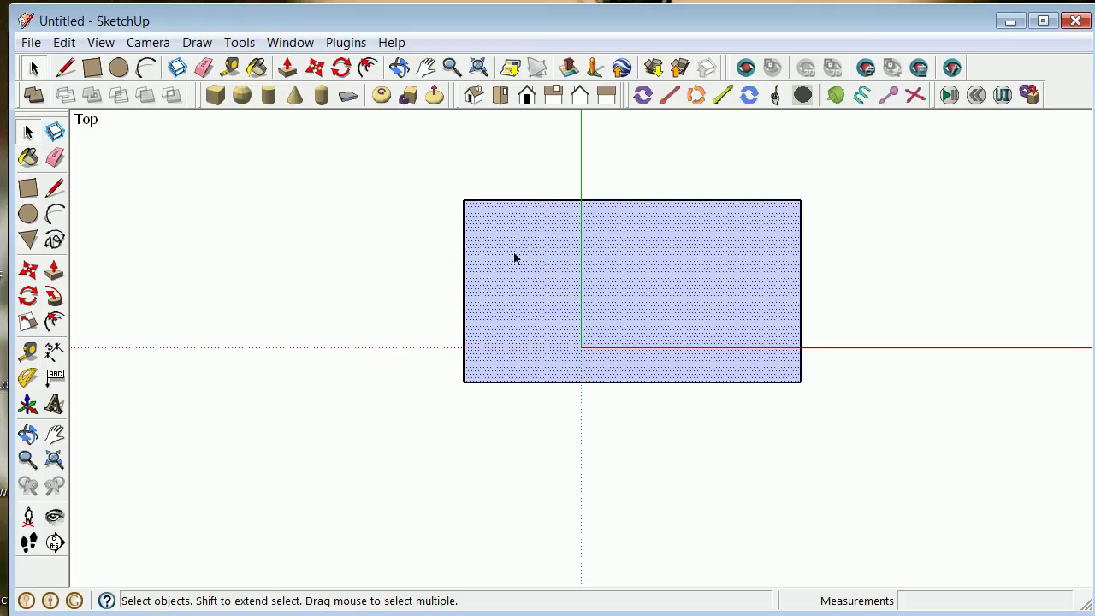
pyautogui.click(29, 271)
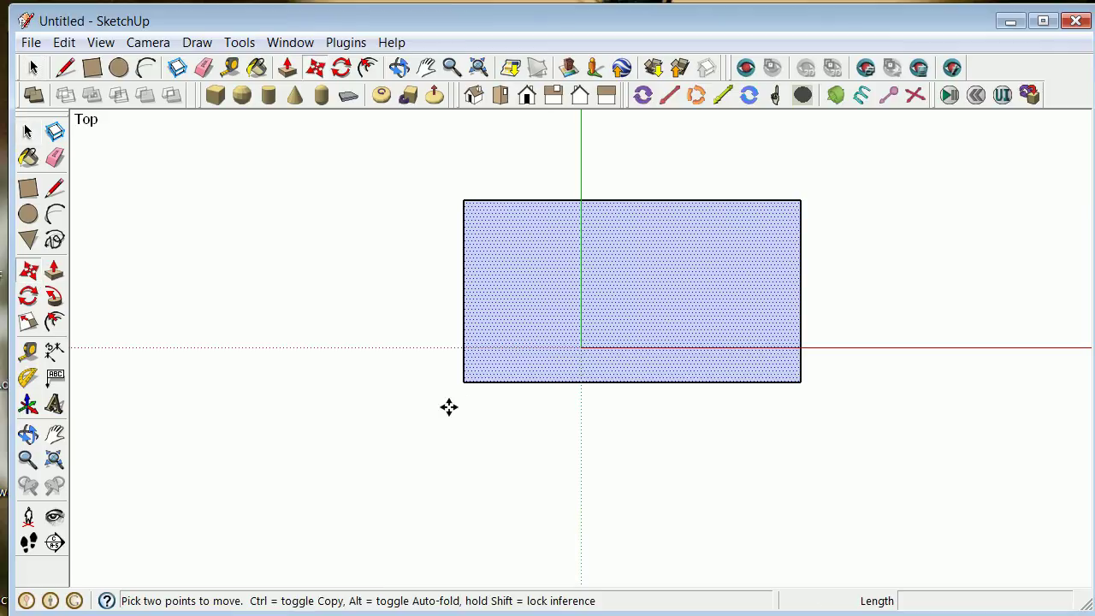
pyautogui.click(463, 382)
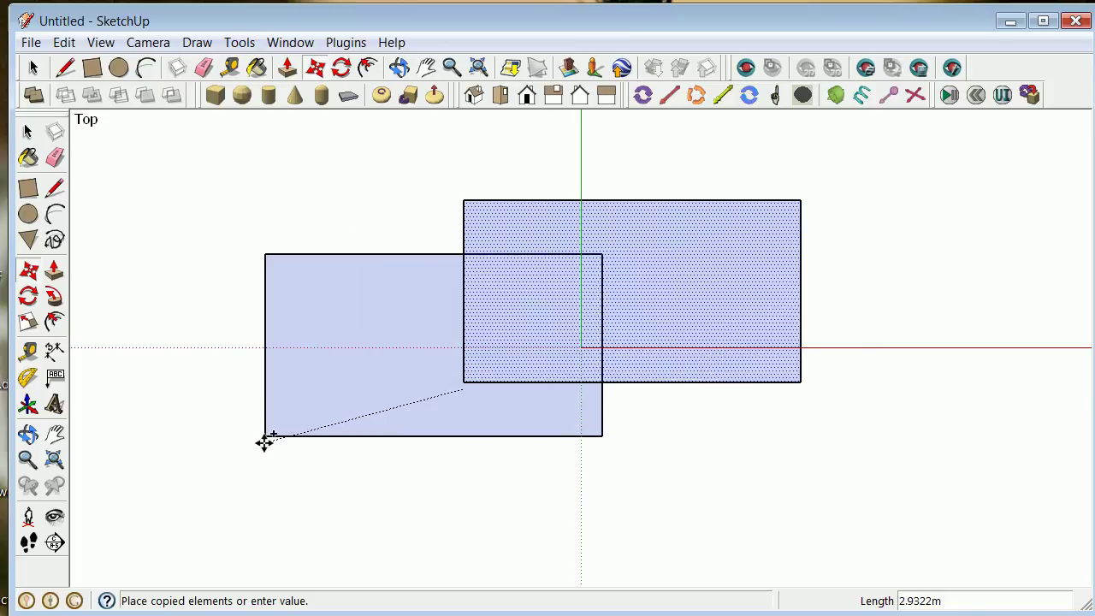
pyautogui.click(98, 552)
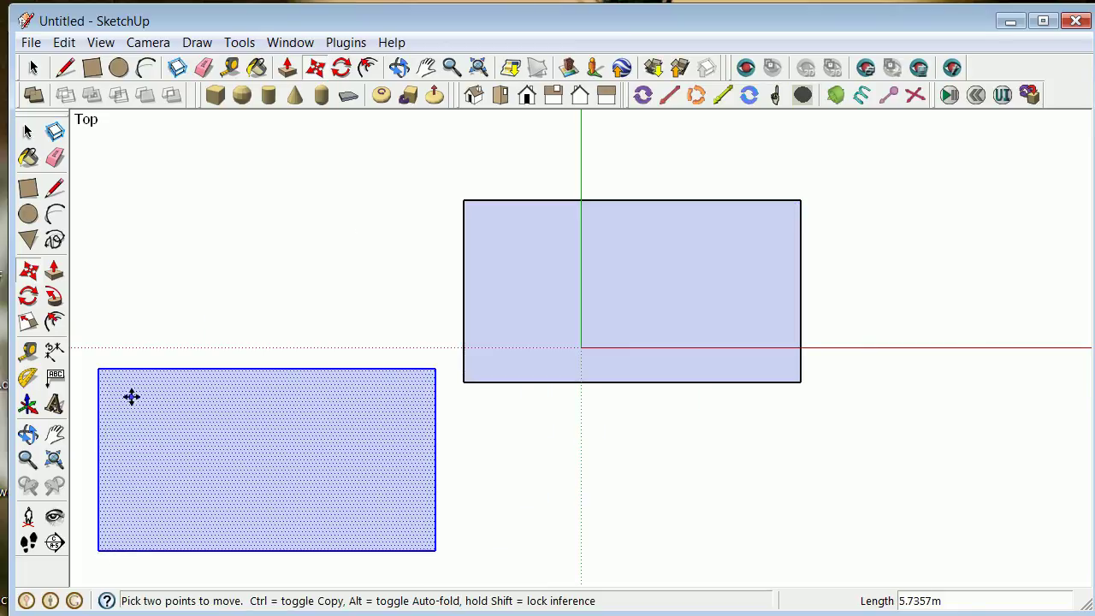
pyautogui.click(203, 237)
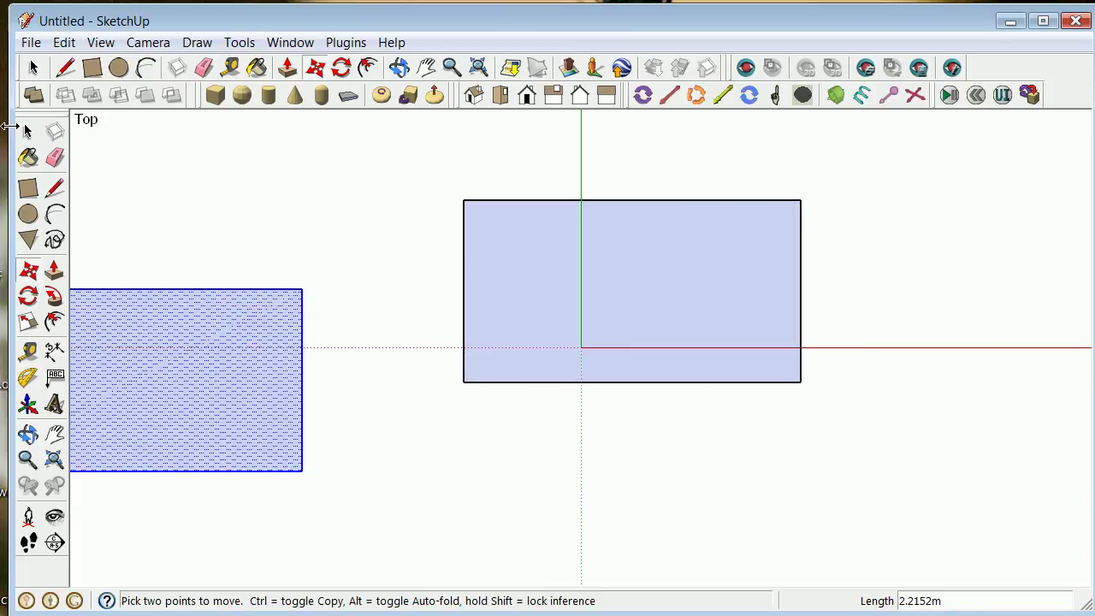
# Copy the lower edge of the original rectangle about 1.70 m straight below it
pyautogui.click(28, 131)
pyautogui.click(472, 272)
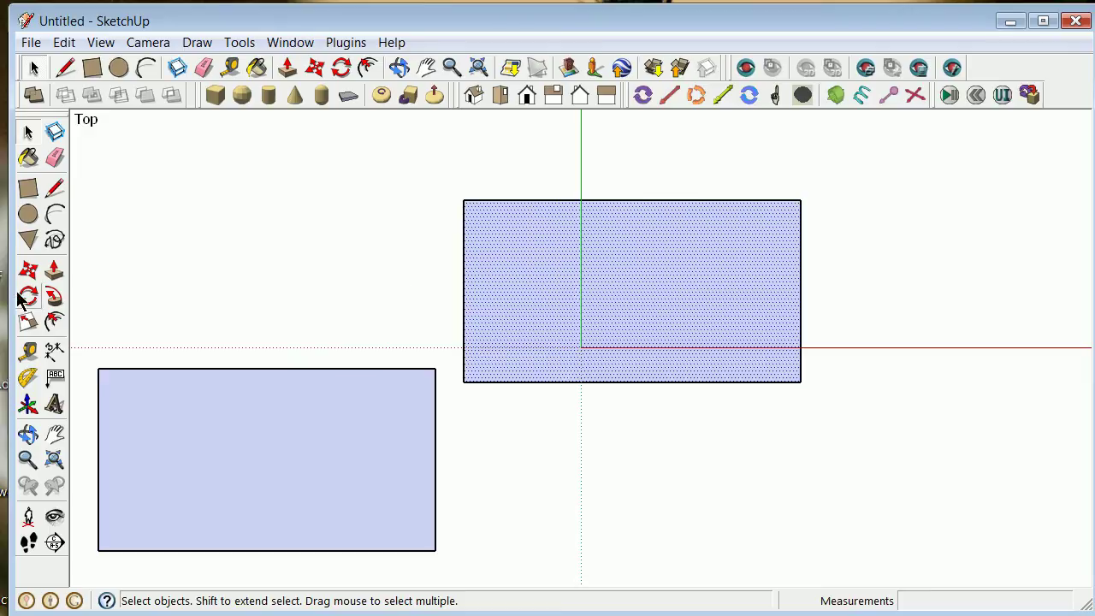
pyautogui.click(597, 382)
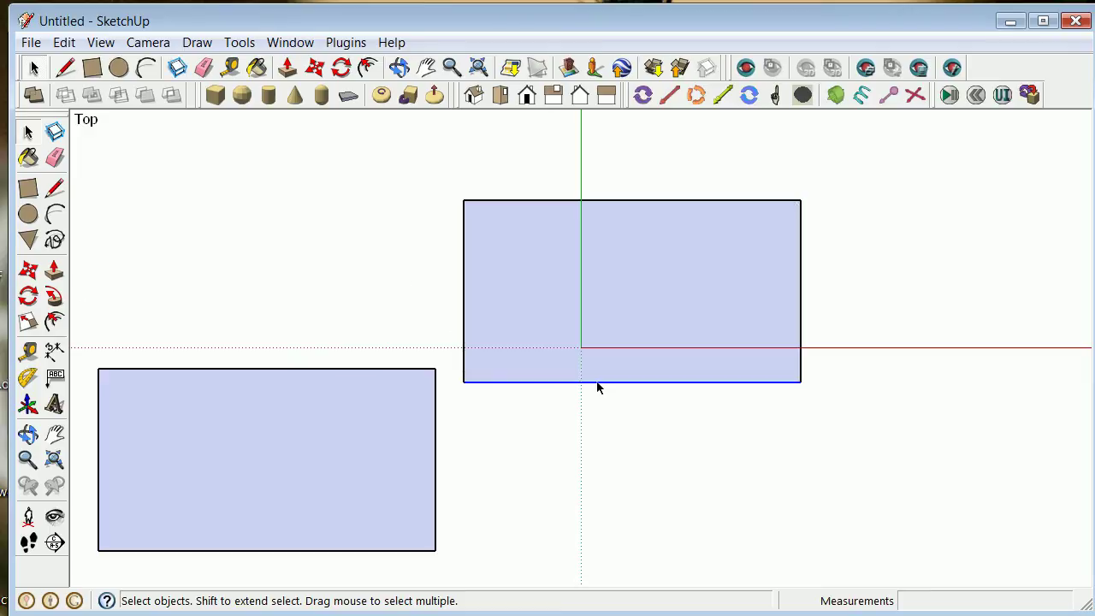
pyautogui.click(28, 270)
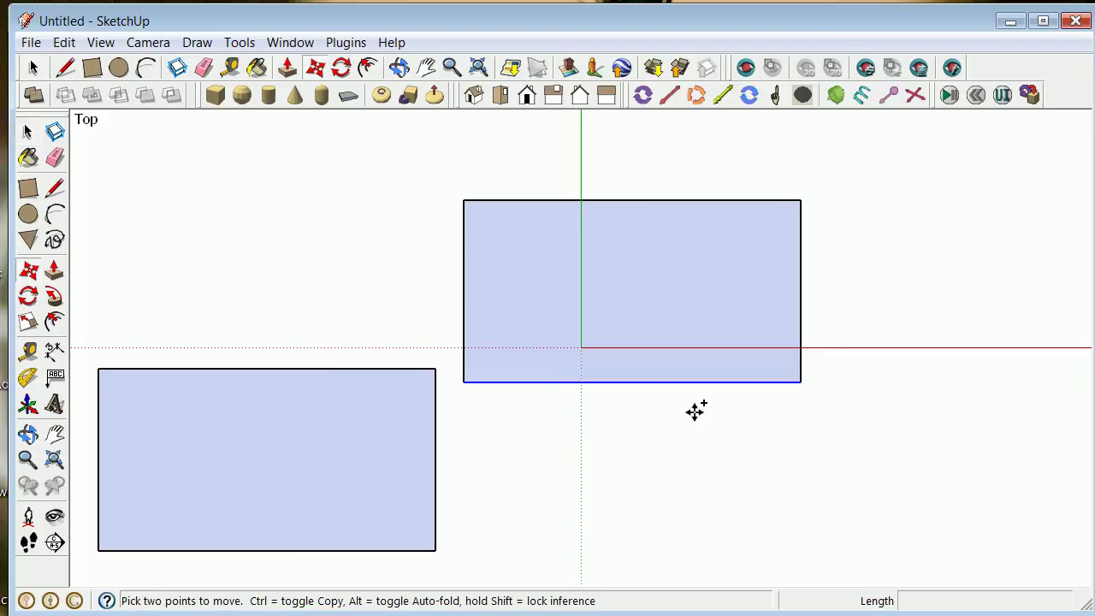
pyautogui.press('ctrl')
pyautogui.click(799, 383)
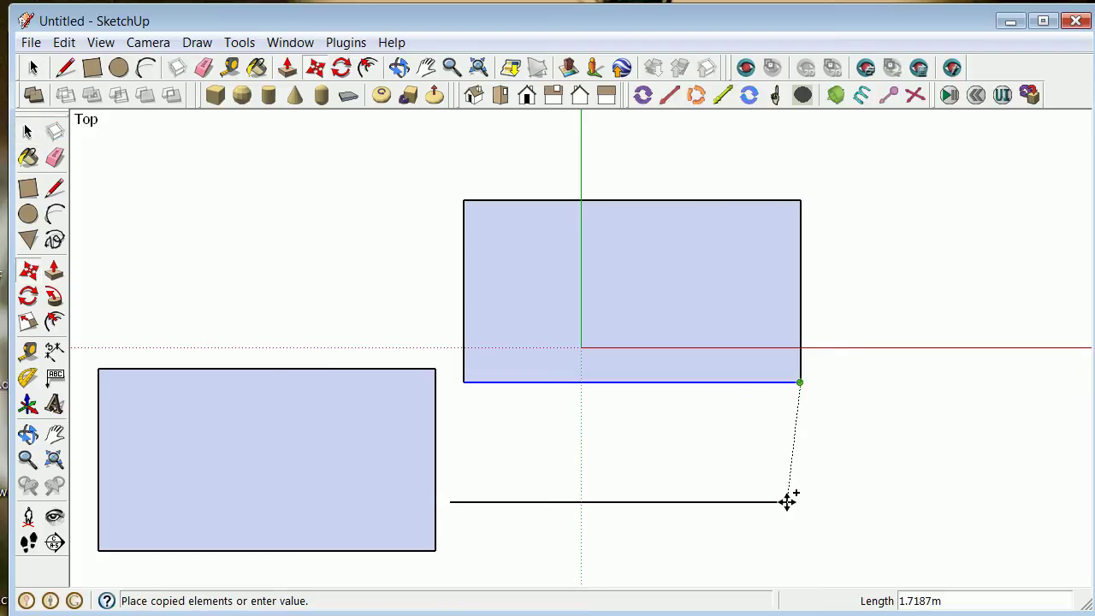
pyautogui.click(795, 501)
# Move the original rectangle's lower edge about 2.78 m along the red axis, skewing the shape into a parallelogram
pyautogui.click(28, 130)
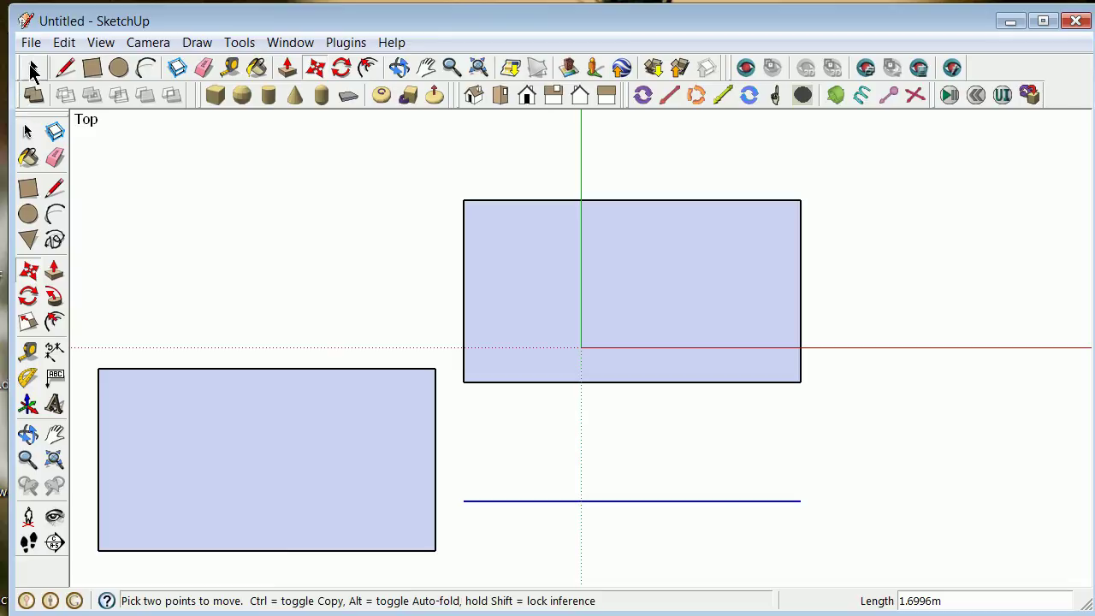
pyautogui.click(251, 269)
pyautogui.click(644, 382)
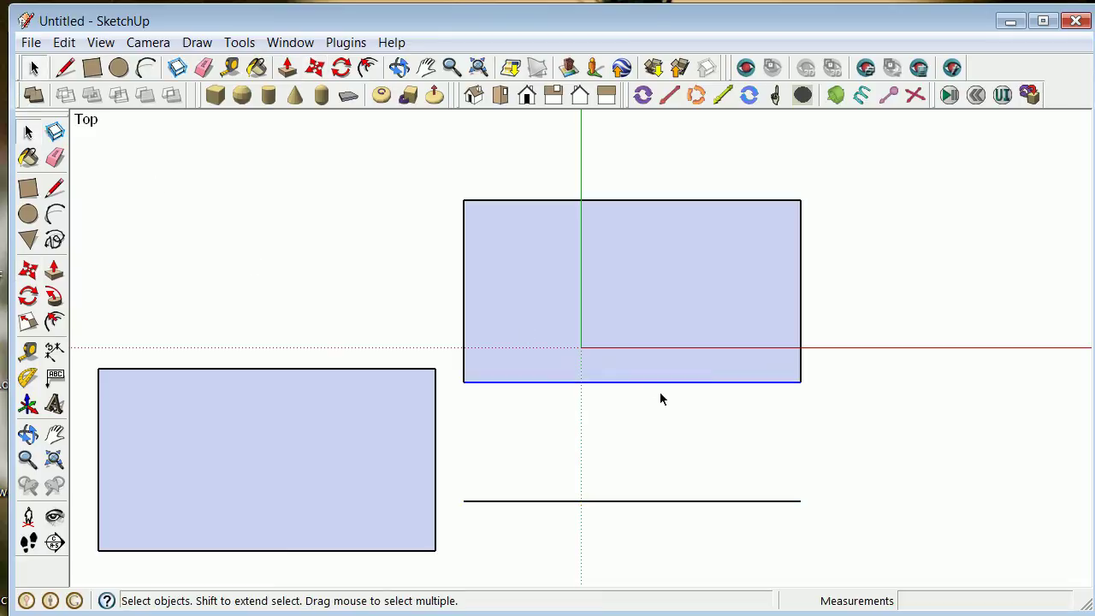
pyautogui.click(29, 272)
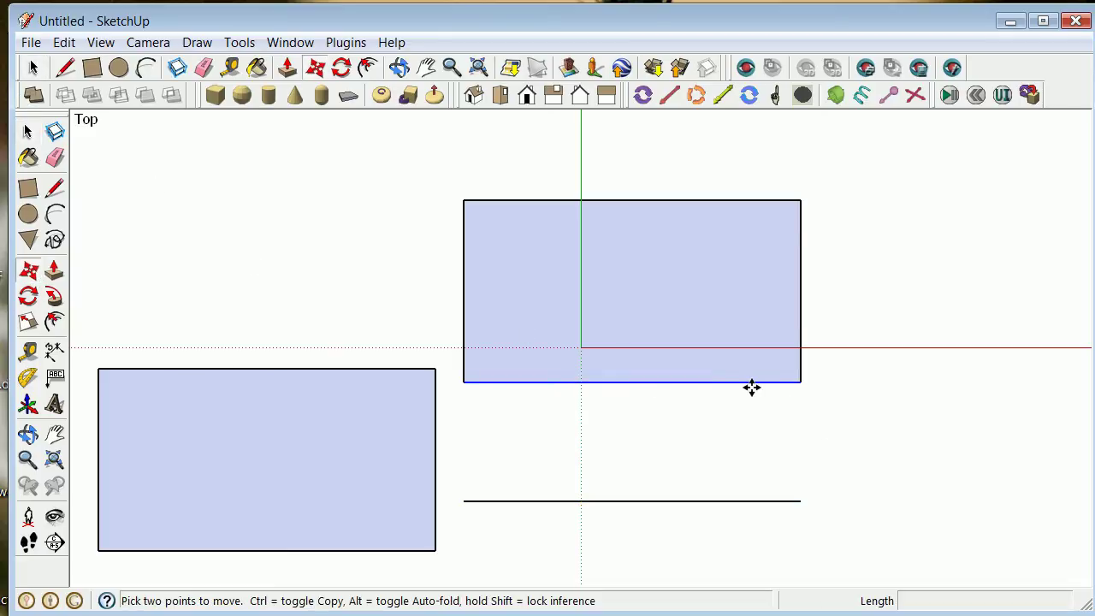
pyautogui.click(741, 382)
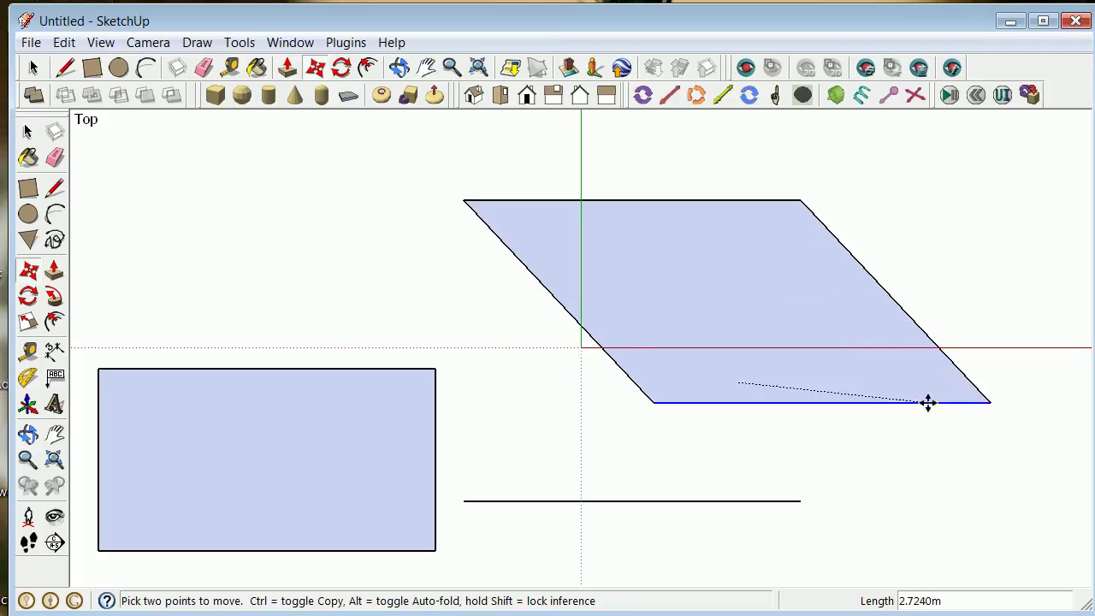
pyautogui.click(930, 384)
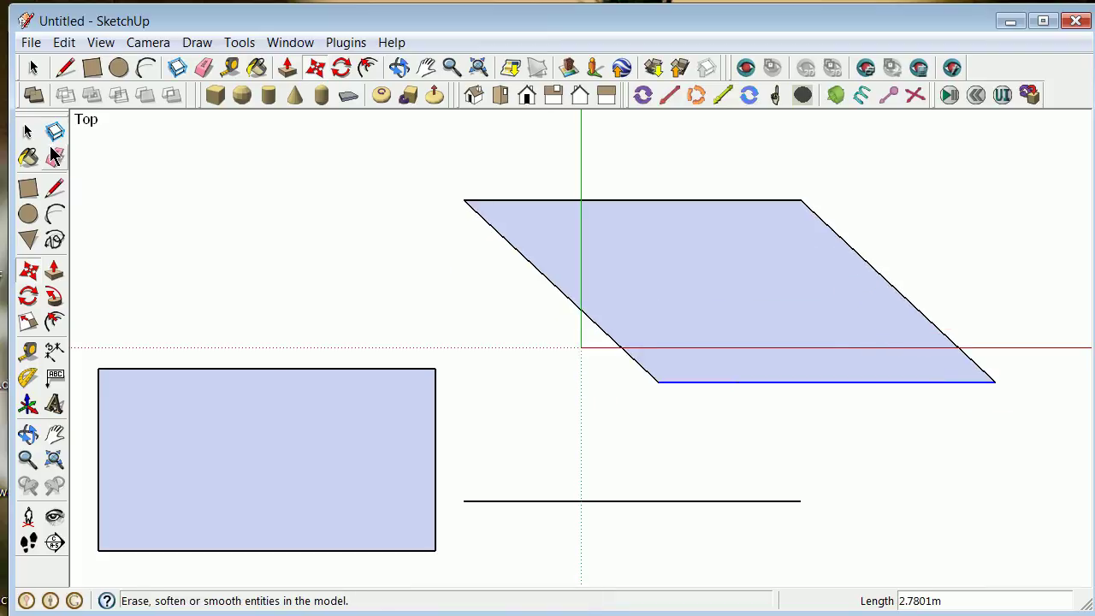
pyautogui.click(27, 131)
pyautogui.click(419, 274)
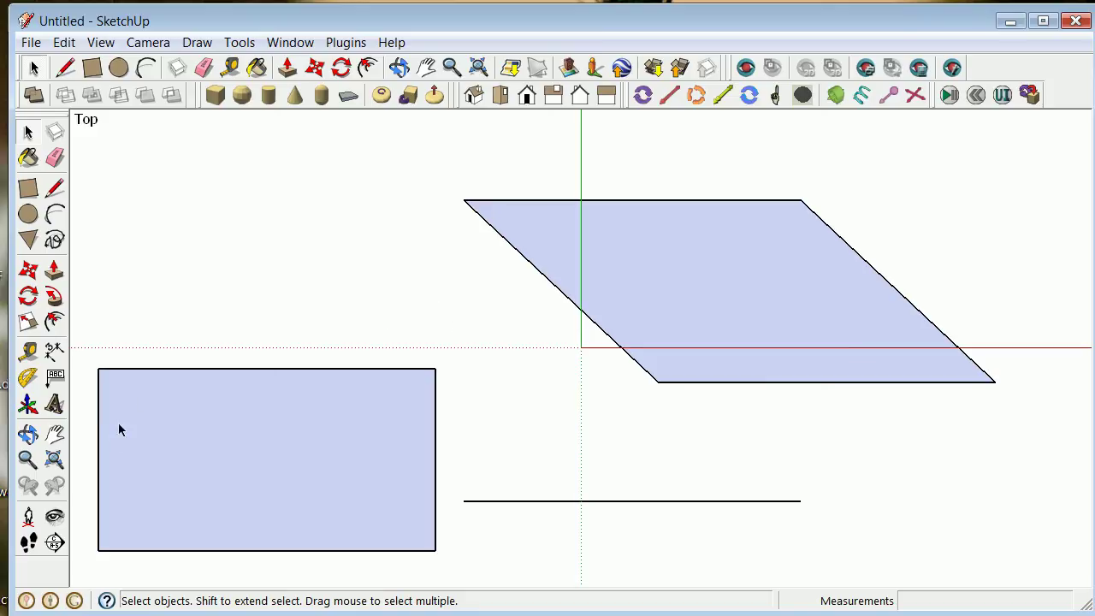
# Draw a rectangle about 1.66 m by 0.92 m behind the copied rectangle and pull it up about 1.52 m into a box
pyautogui.click(27, 434)
pyautogui.moveTo(607, 371); pyautogui.dragTo(570, 237)
pyautogui.scroll(-3, 567, 237)
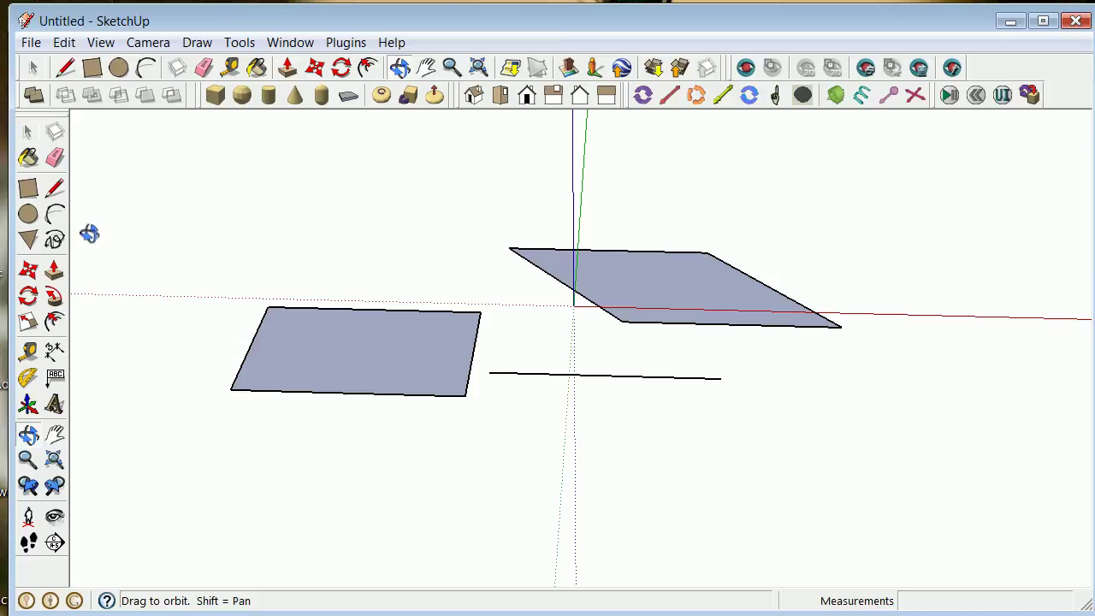
pyautogui.click(30, 186)
pyautogui.click(341, 266)
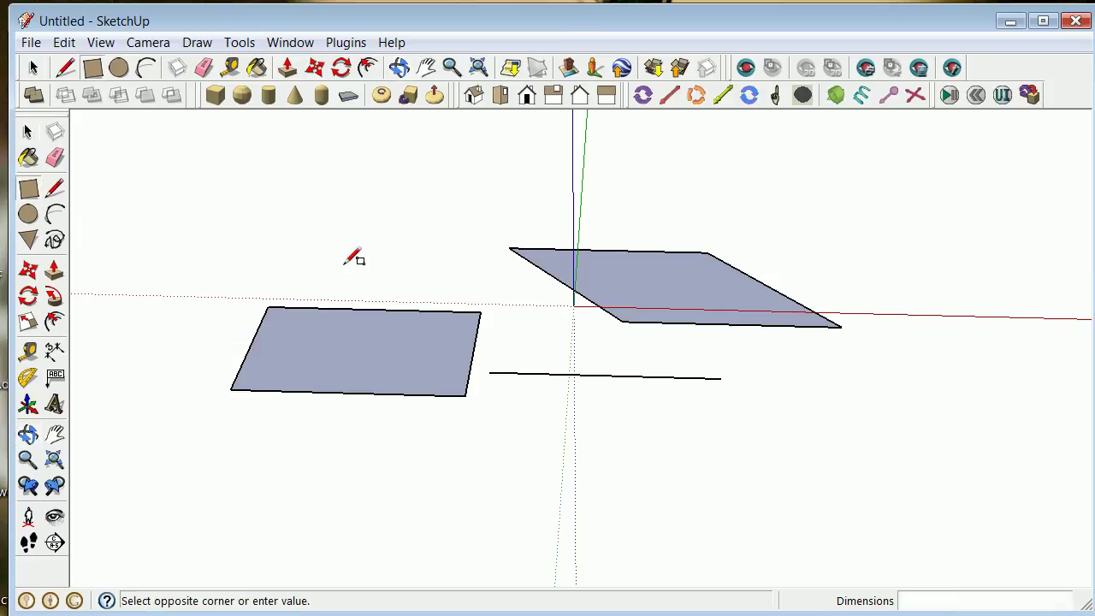
pyautogui.click(408, 290)
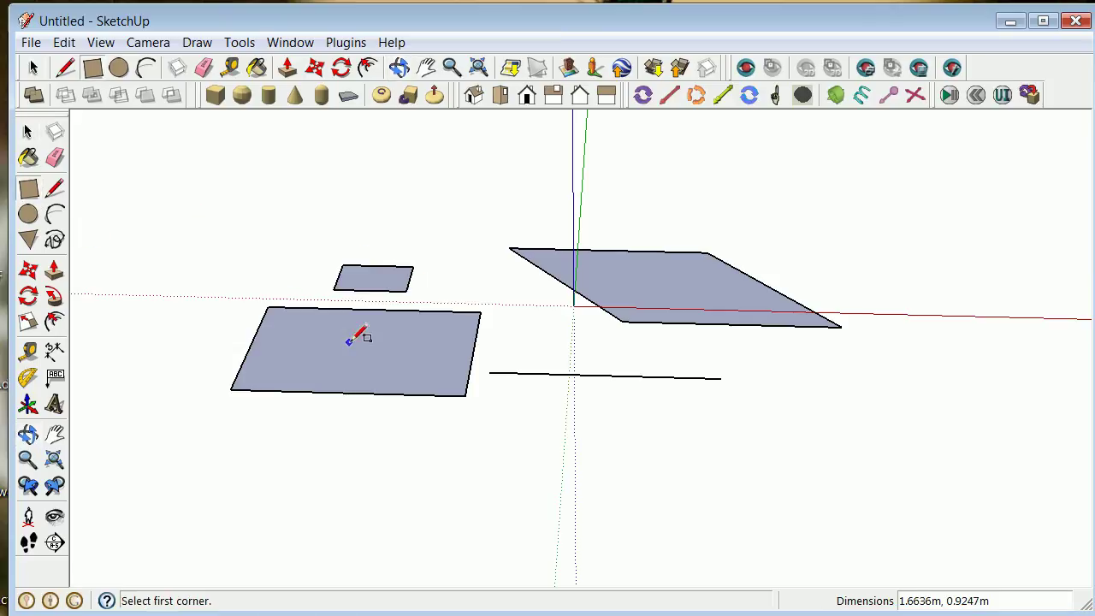
pyautogui.click(53, 272)
pyautogui.moveTo(391, 283); pyautogui.dragTo(208, 213)
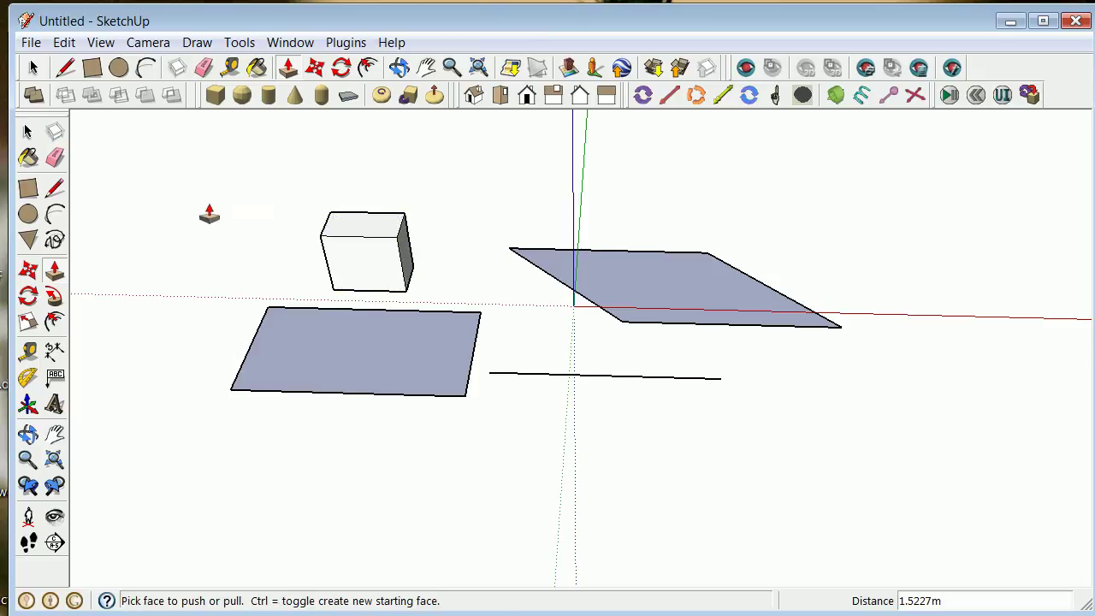
# Select the whole box and make it a group
pyautogui.click(25, 134)
pyautogui.moveTo(281, 186); pyautogui.dragTo(415, 295)
pyautogui.rightClick(400, 275)
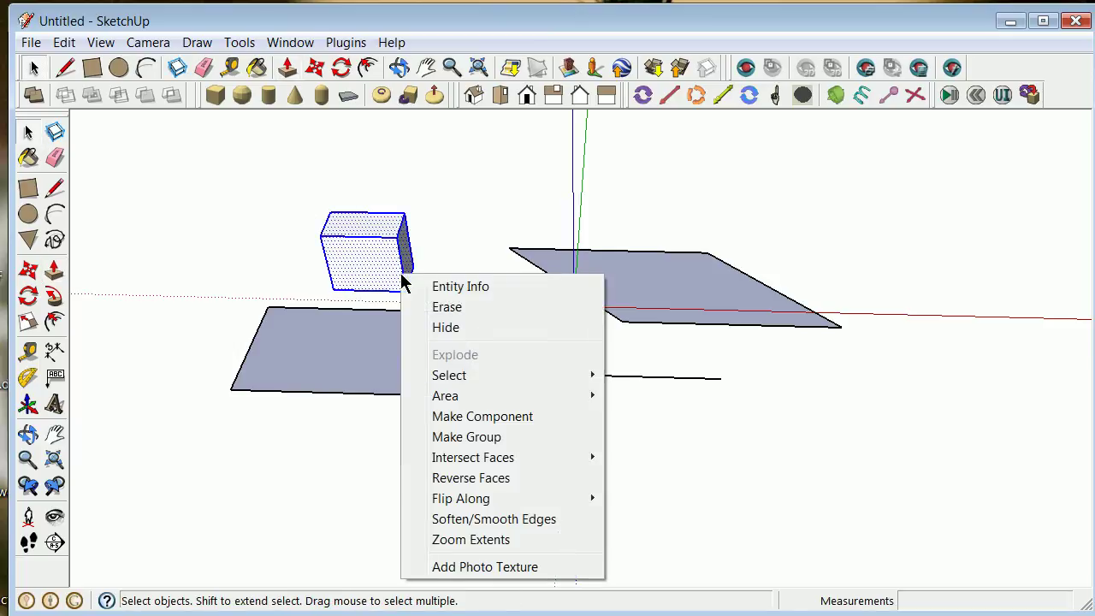
pyautogui.click(523, 438)
pyautogui.click(420, 223)
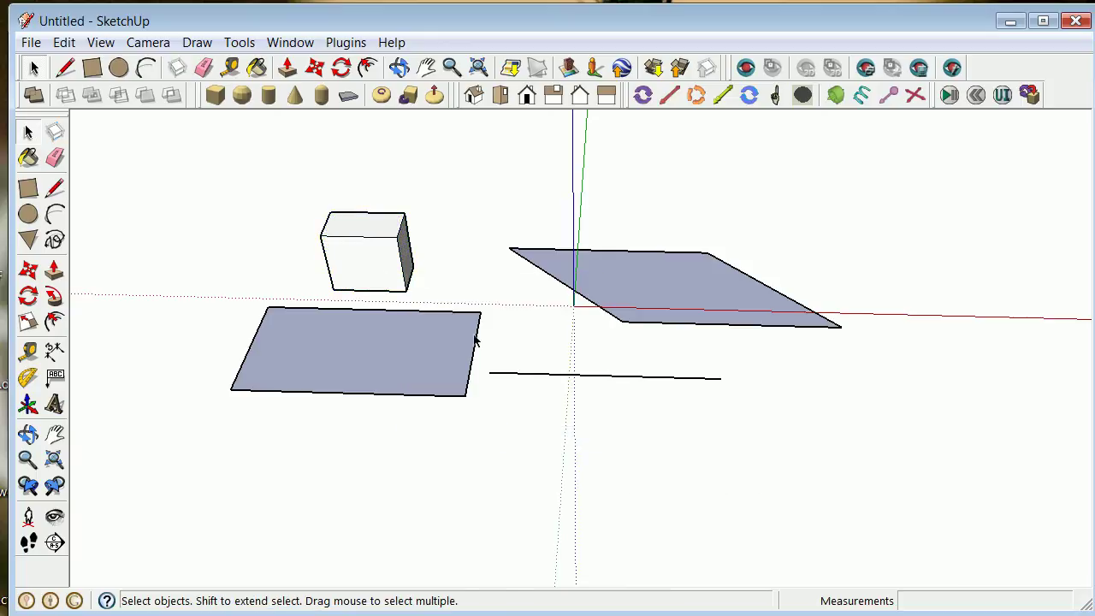
# Rotate the parallelogram face 90 degrees about the red axis from its rear-left corner so that it stands upright
pyautogui.click(632, 297)
pyautogui.click(29, 296)
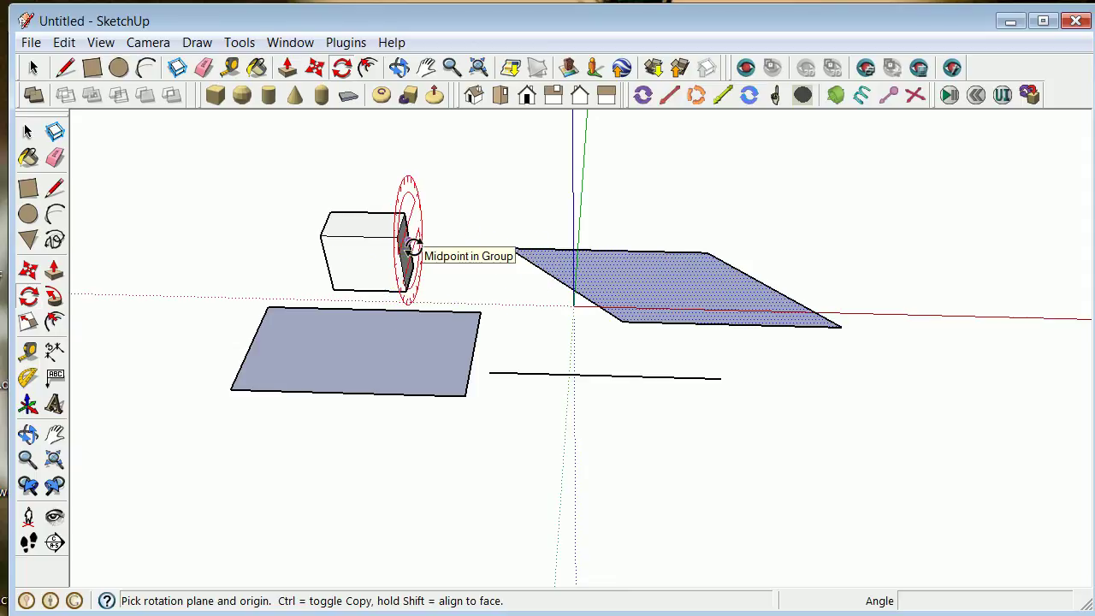
pyautogui.click(511, 248)
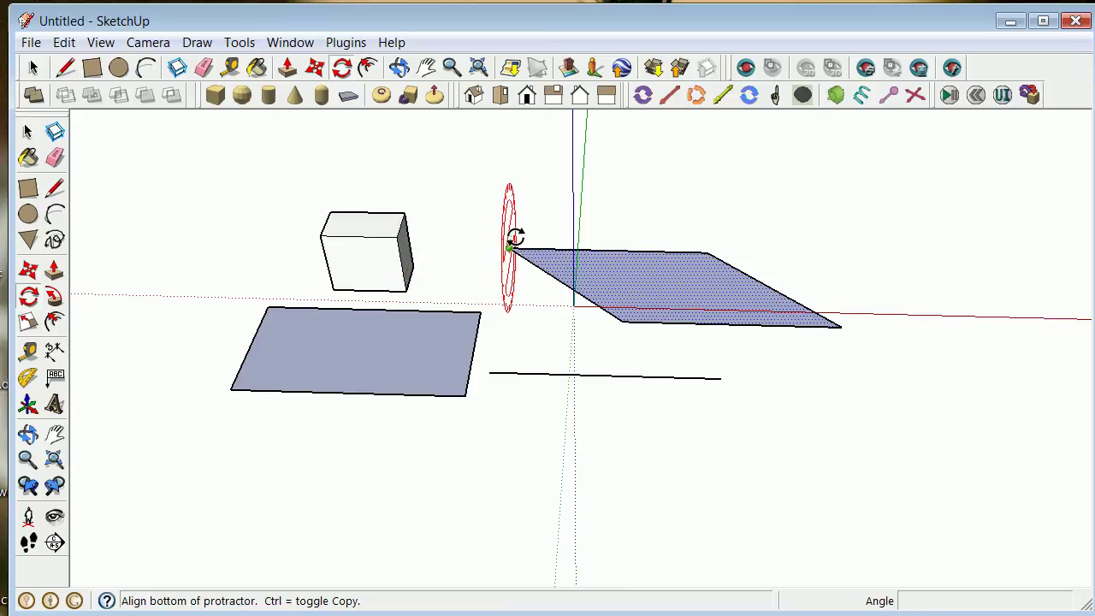
pyautogui.click(490, 350)
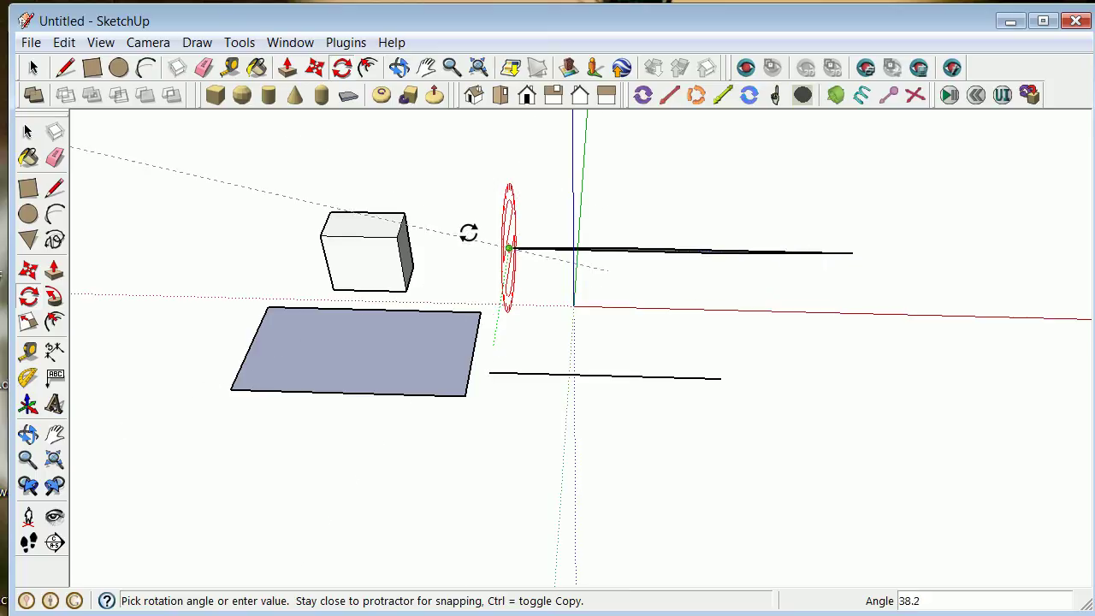
pyautogui.click(504, 152)
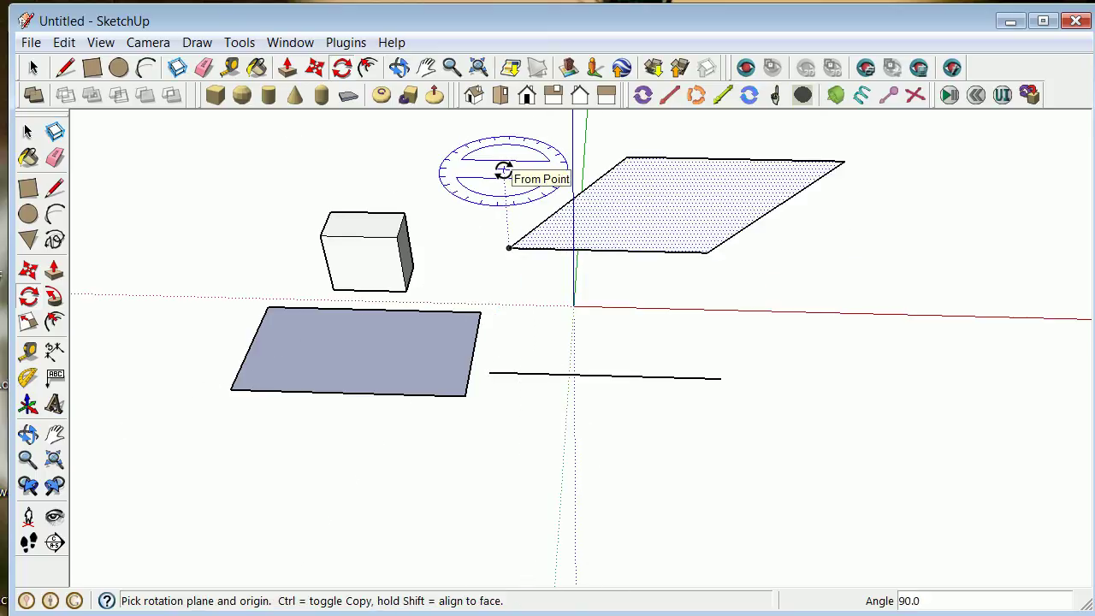
pyautogui.click(25, 133)
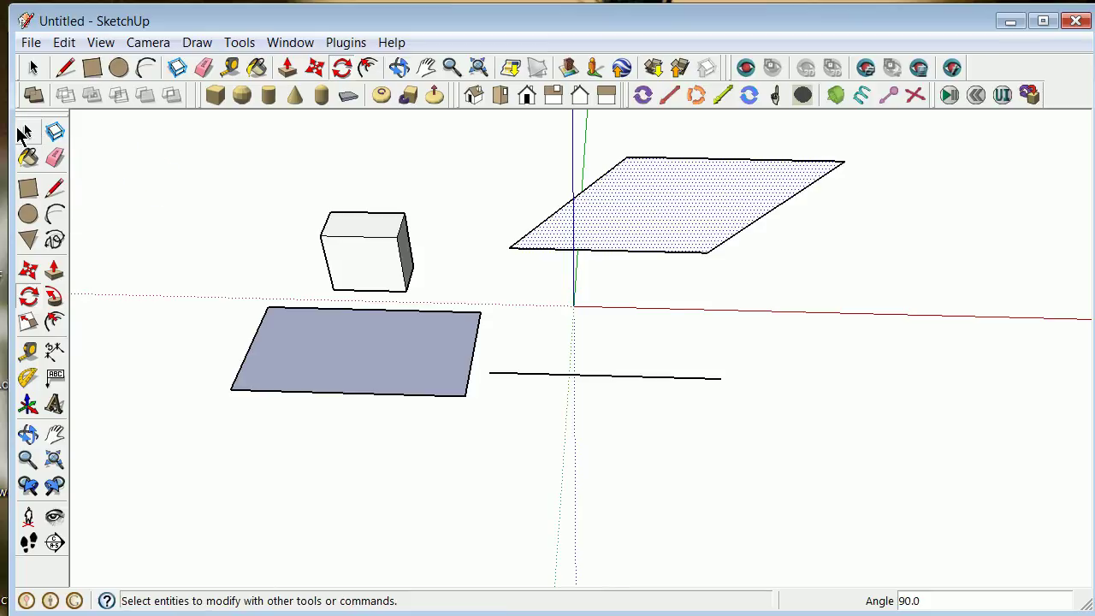
pyautogui.scroll(-2, 516, 235)
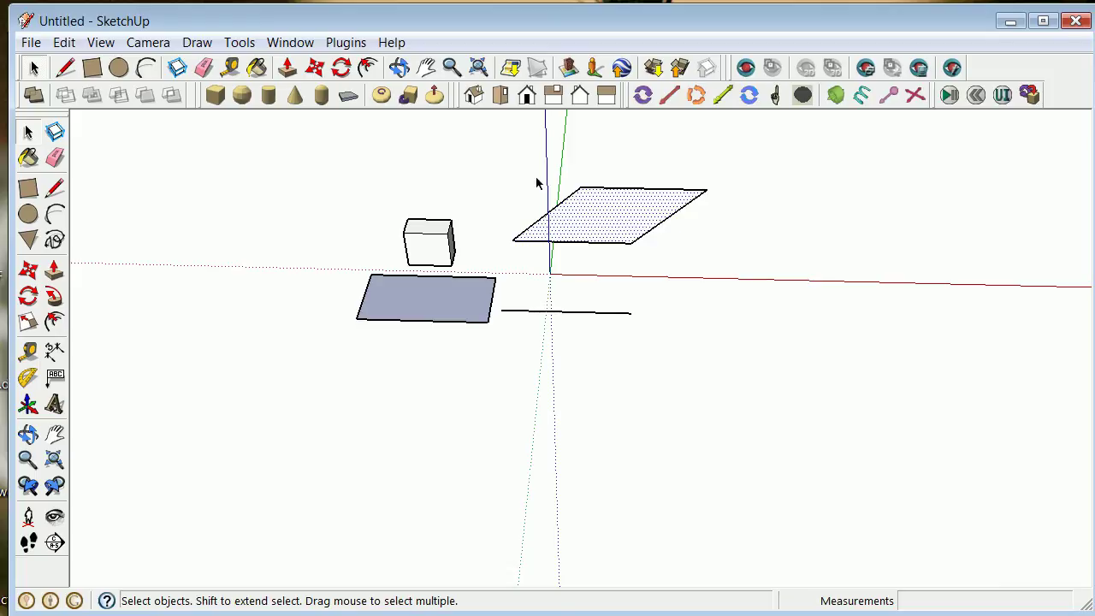
pyautogui.scroll(-2, 532, 201)
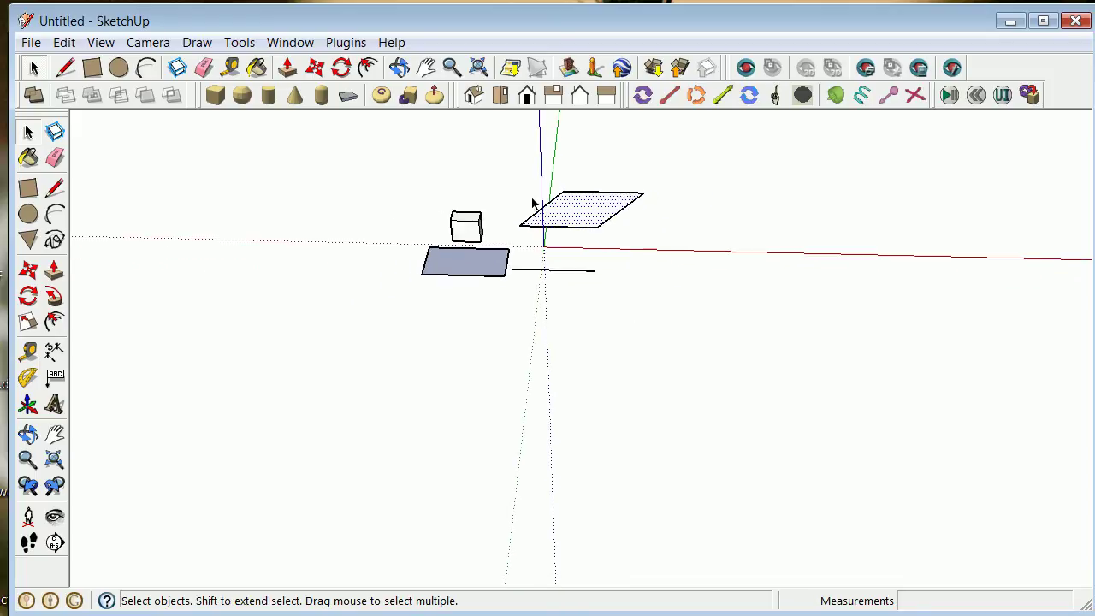
pyautogui.scroll(3, 455, 194)
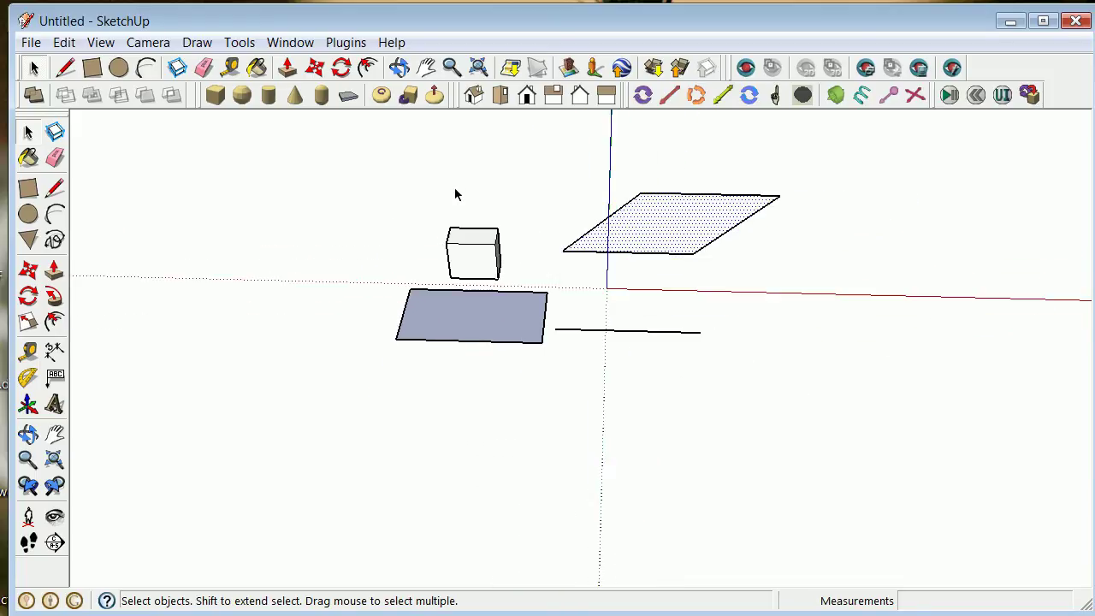